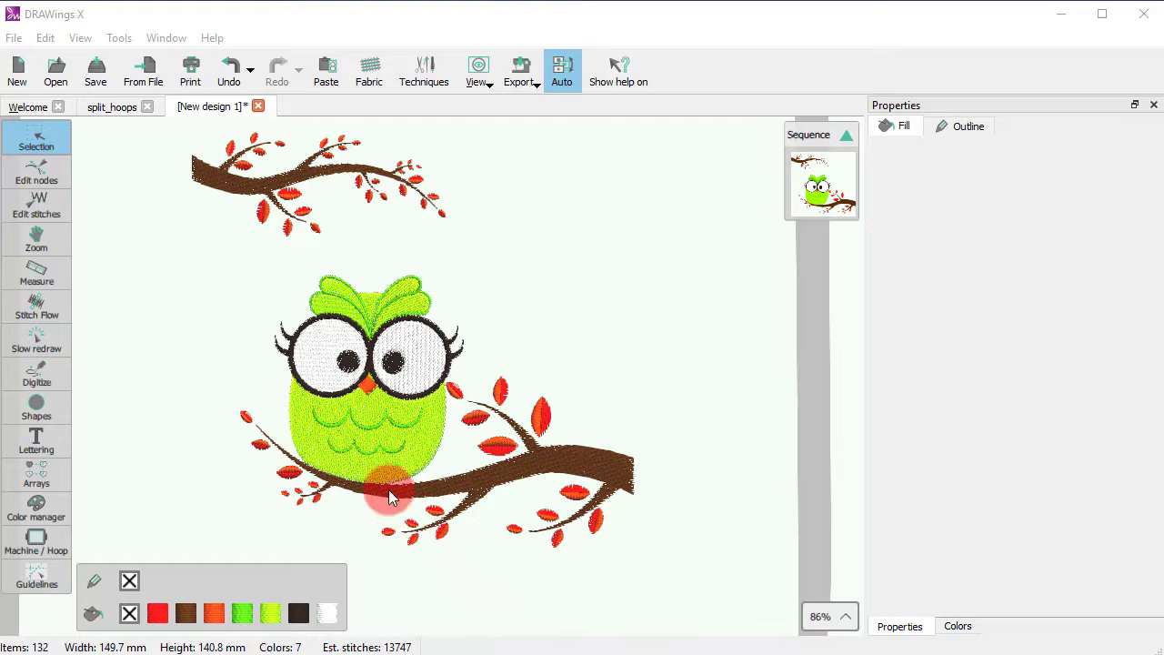
# - Scroll the canvas vertically to inspect the owl design and the separate branch above it
pyautogui.scroll(2, 410, 347)
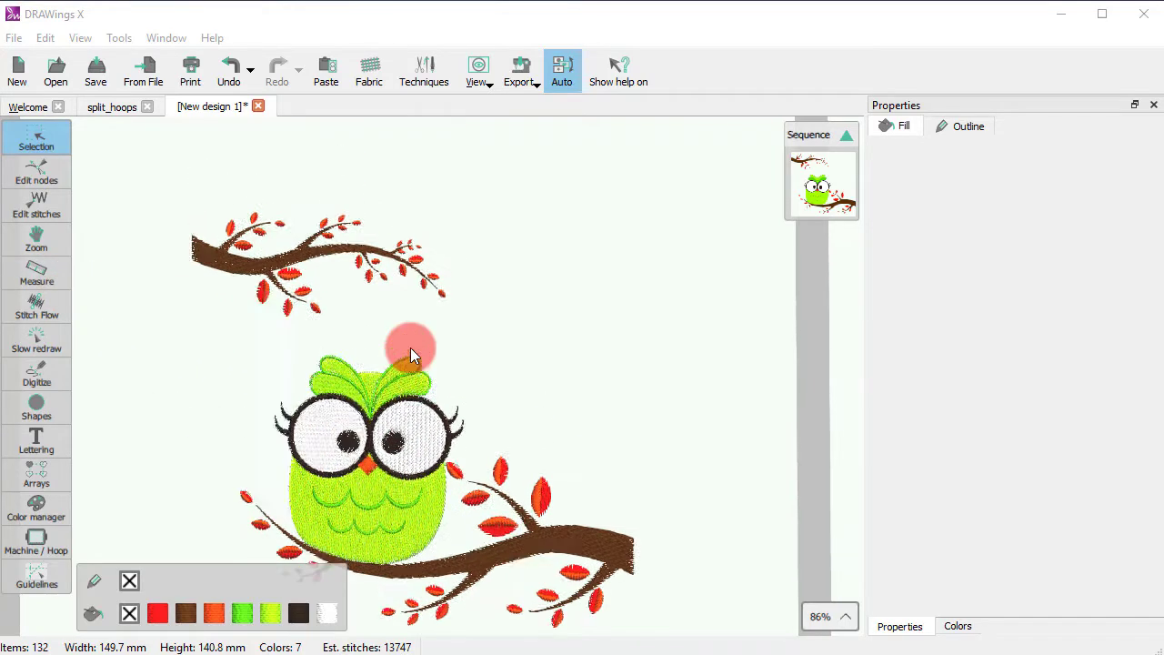
pyautogui.scroll(-4, 410, 347)
pyautogui.scroll(4, 408, 351)
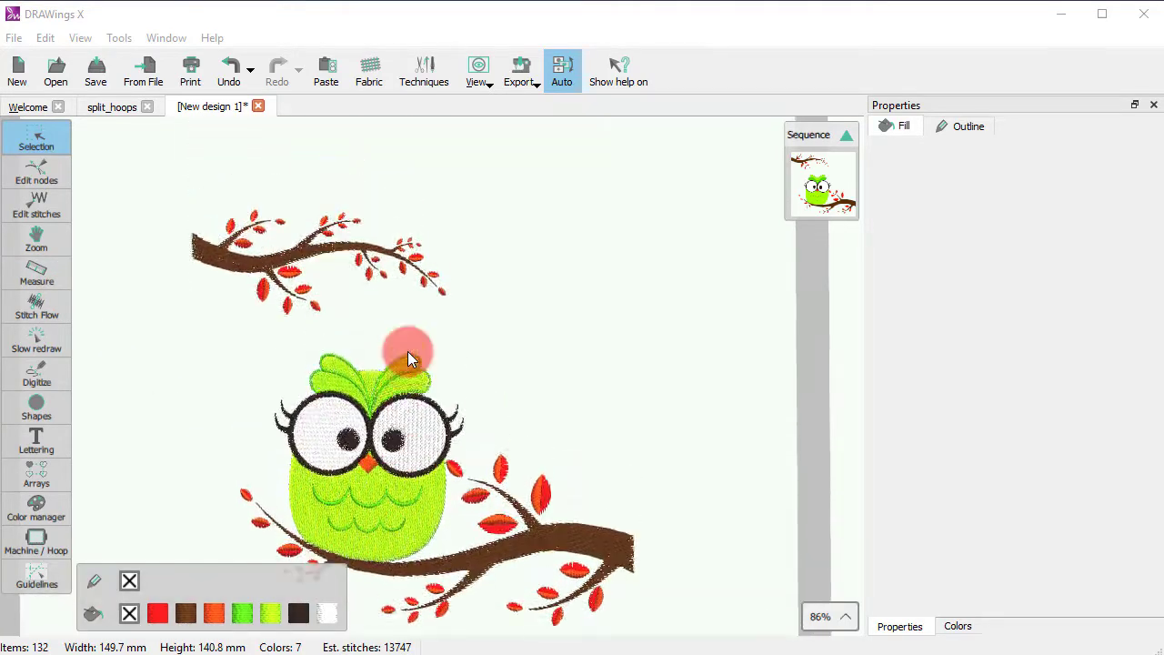
pyautogui.scroll(-2, 408, 351)
pyautogui.scroll(2, 408, 351)
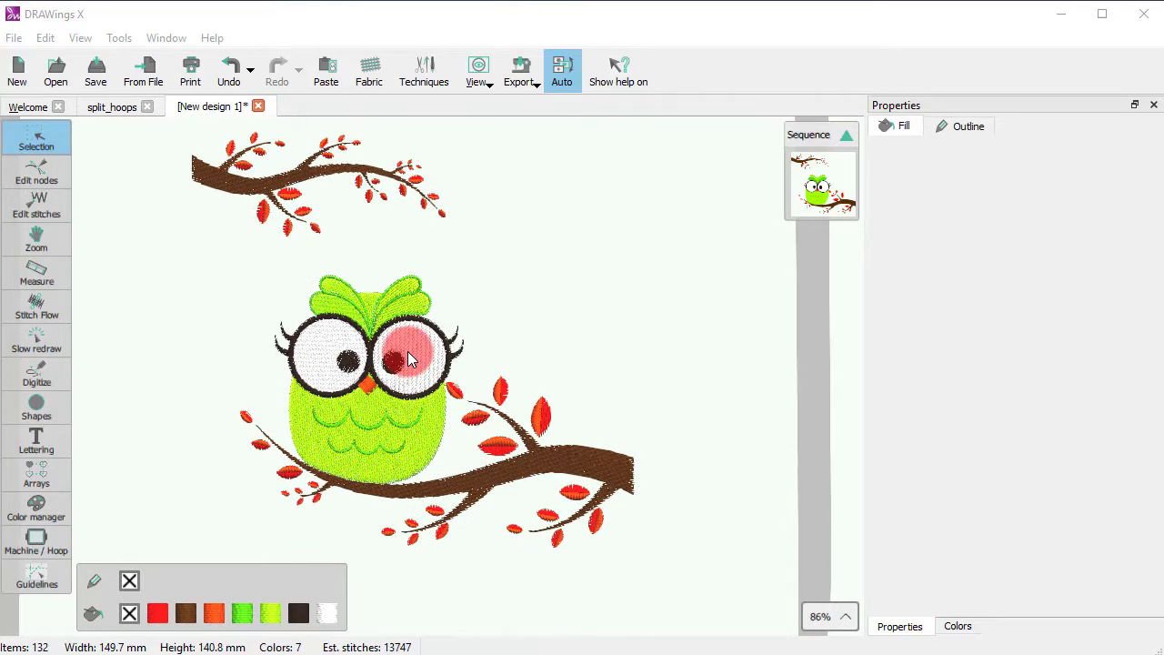
# - Zoom out and in around the owl and the upper branch to examine them at different magnifications
pyautogui.press('ctrl')
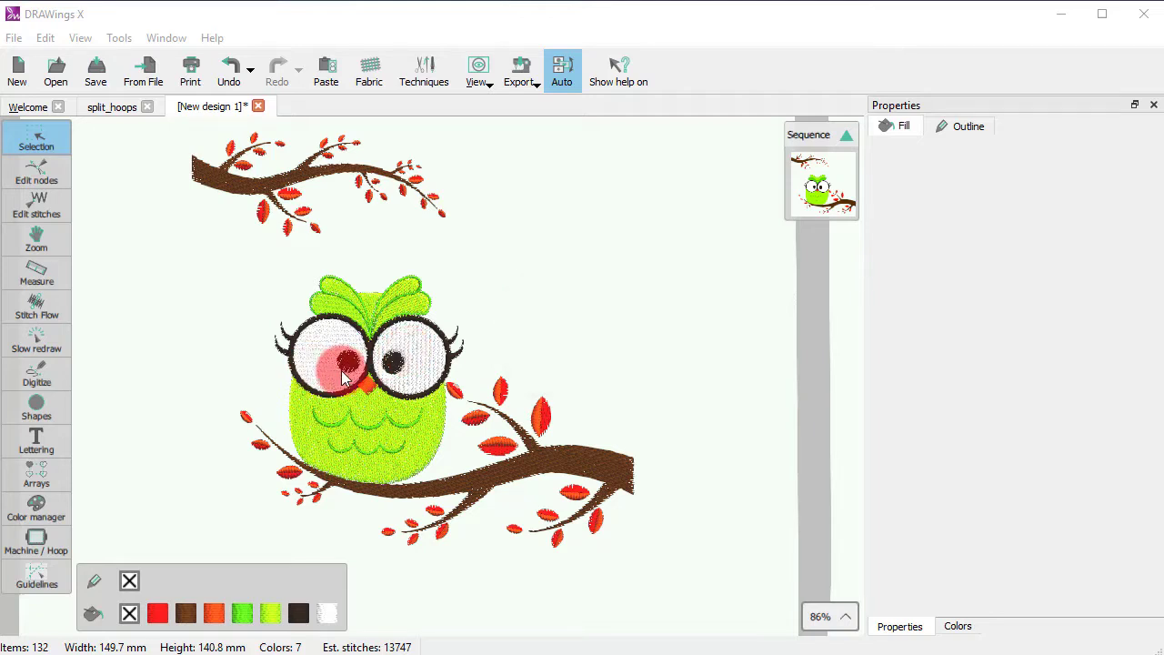
pyautogui.scroll(-3, 344, 379)
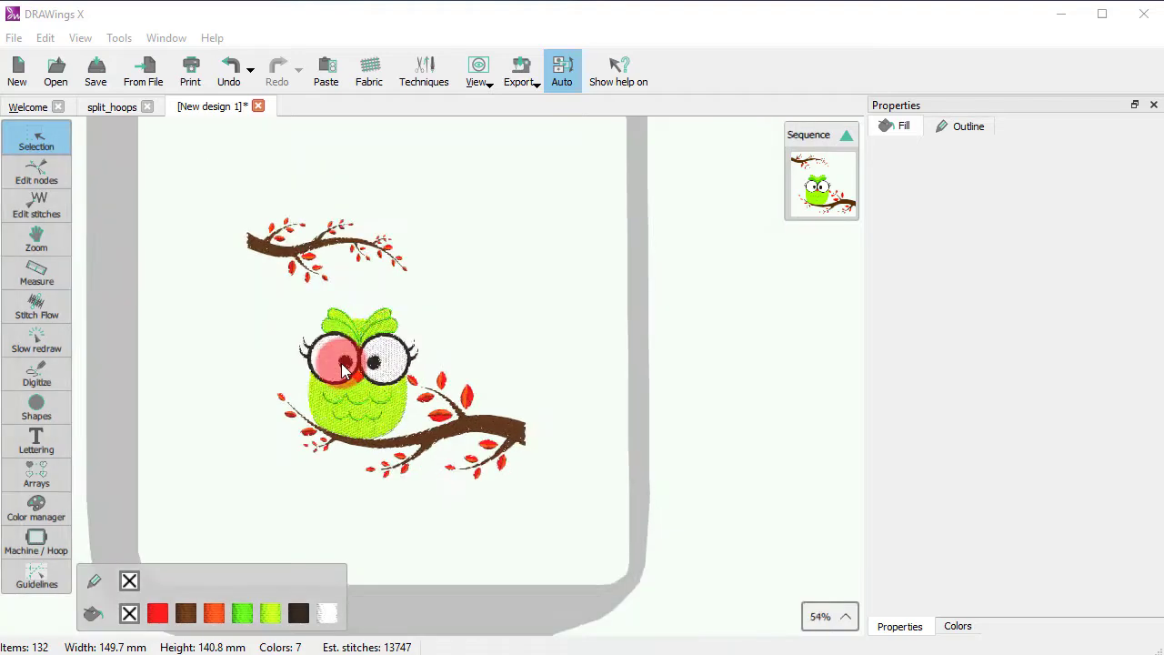
pyautogui.scroll(3, 345, 346)
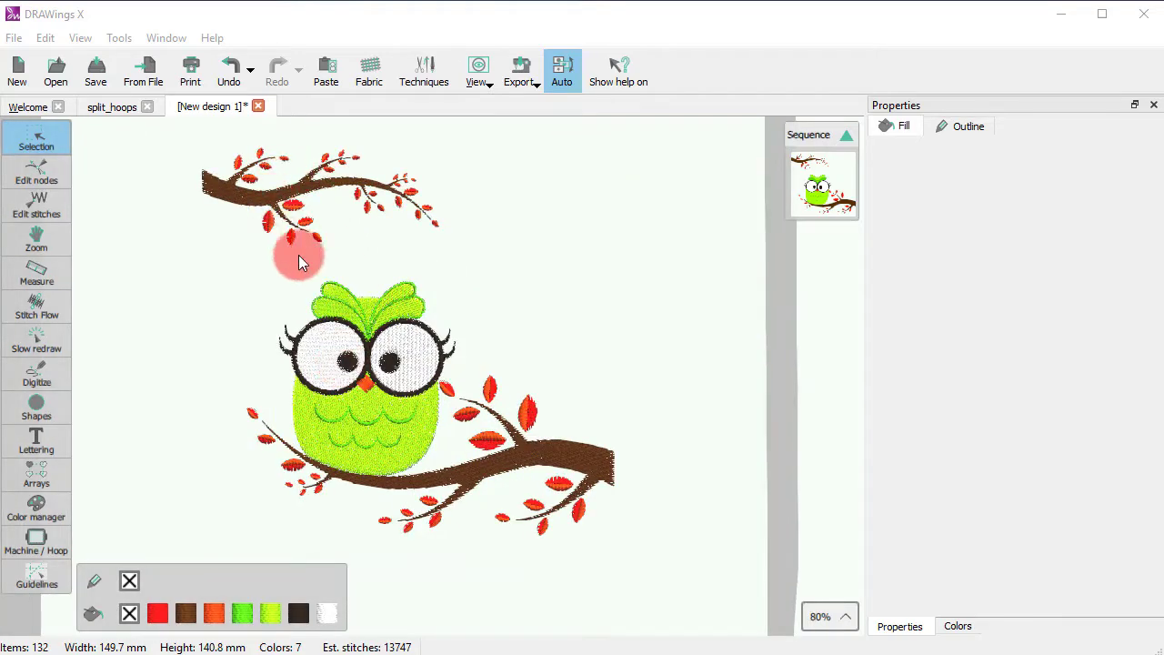
pyautogui.scroll(-2, 302, 273)
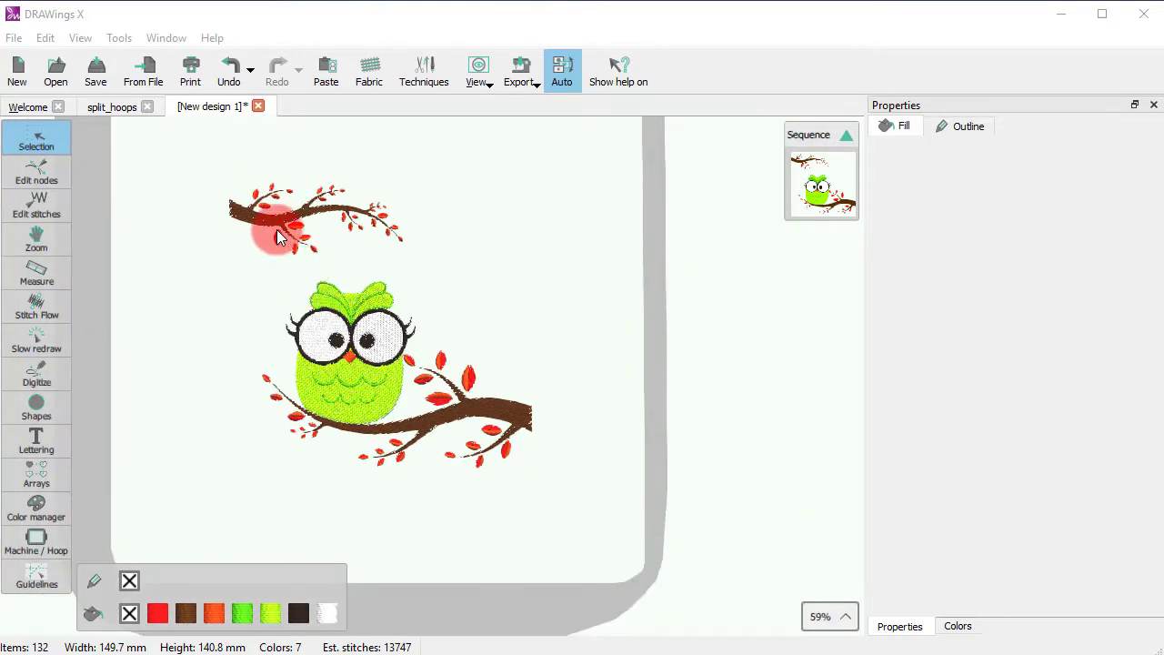
pyautogui.scroll(6, 280, 235)
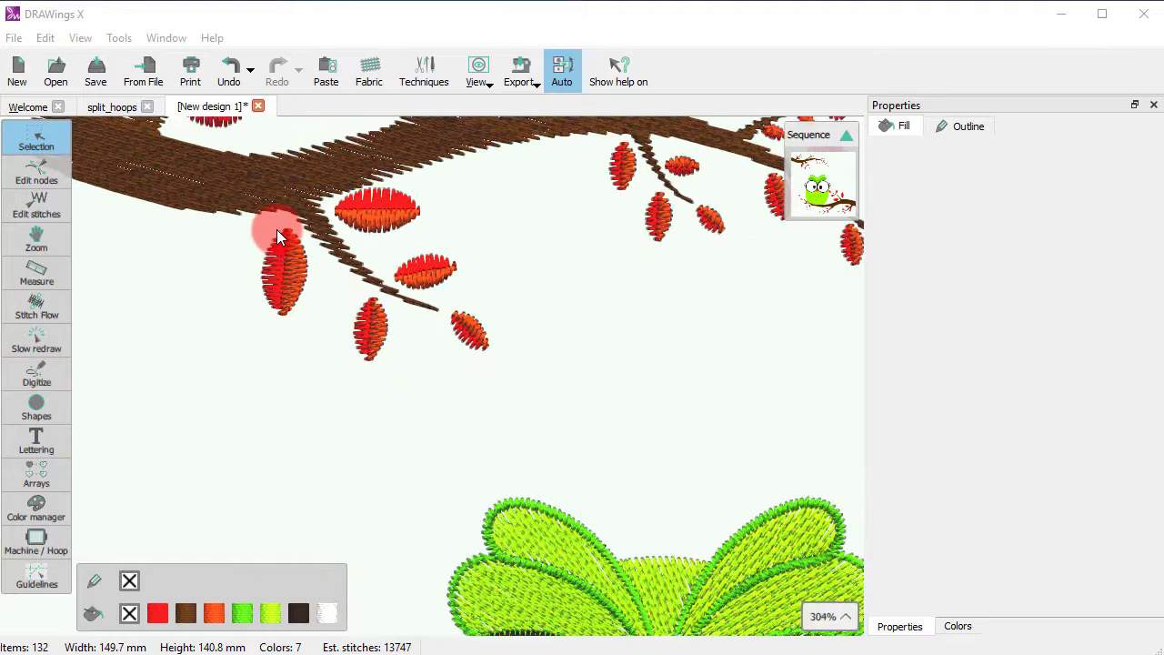
pyautogui.scroll(-4, 280, 235)
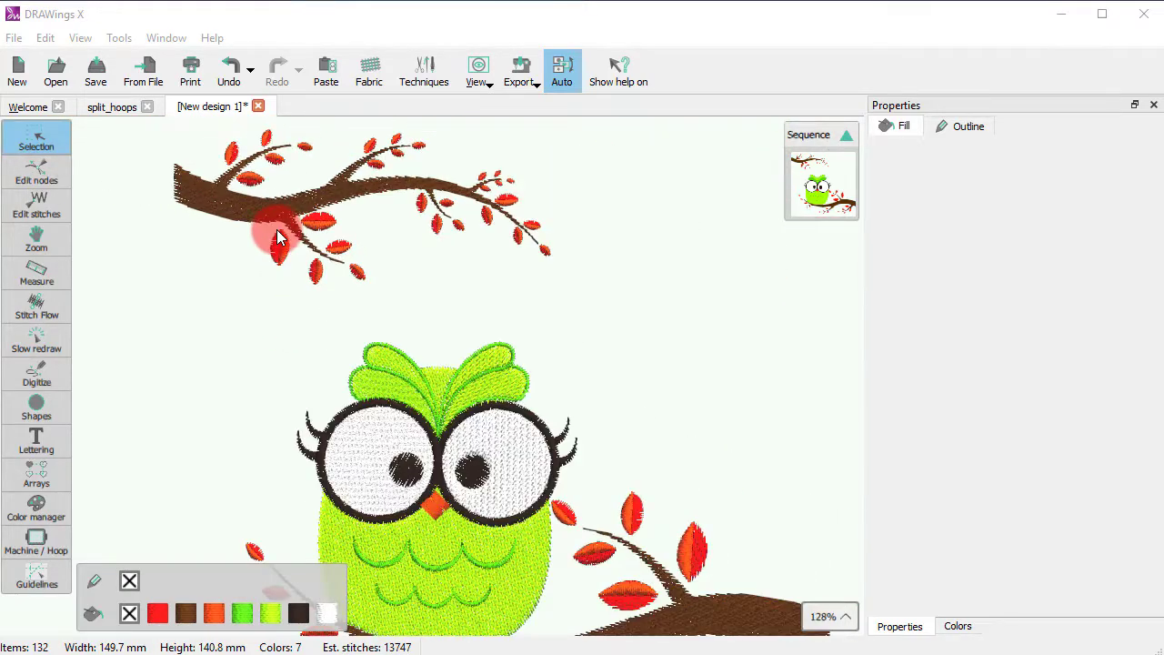
pyautogui.scroll(-2, 277, 234)
pyautogui.scroll(2, 536, 495)
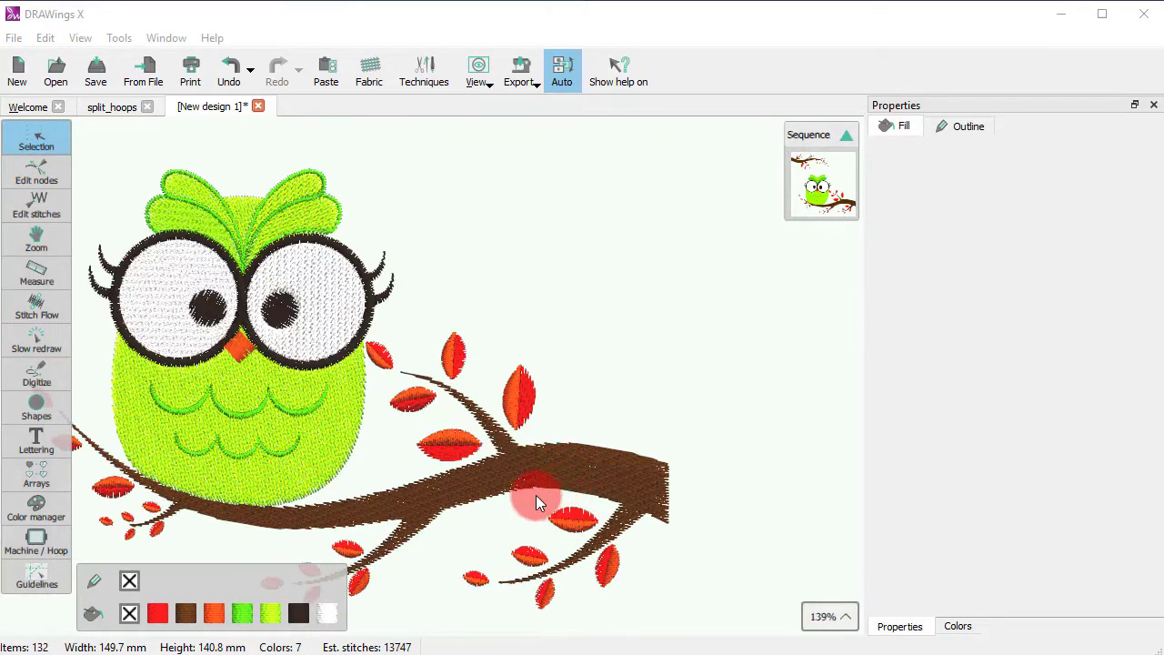
# - Magnify the lower branch beside the owl, and zoom back out to see the owl with its branch
pyautogui.scroll(2, 536, 495)
pyautogui.scroll(-1, 467, 480)
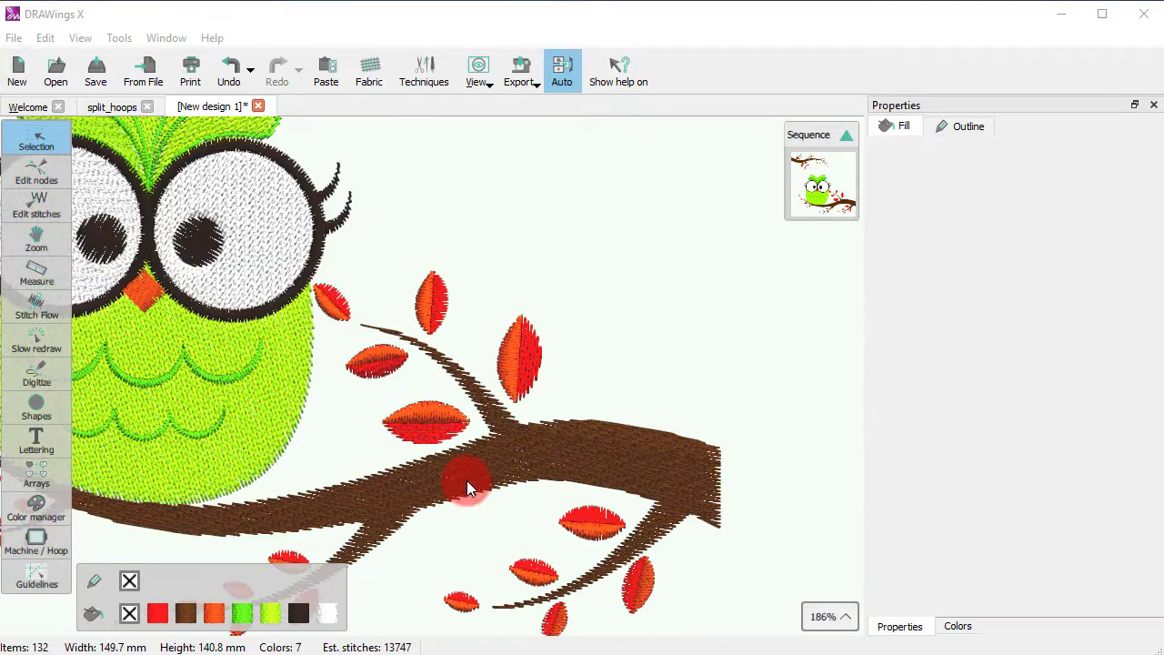
pyautogui.scroll(-4, 467, 480)
pyautogui.scroll(1, 415, 456)
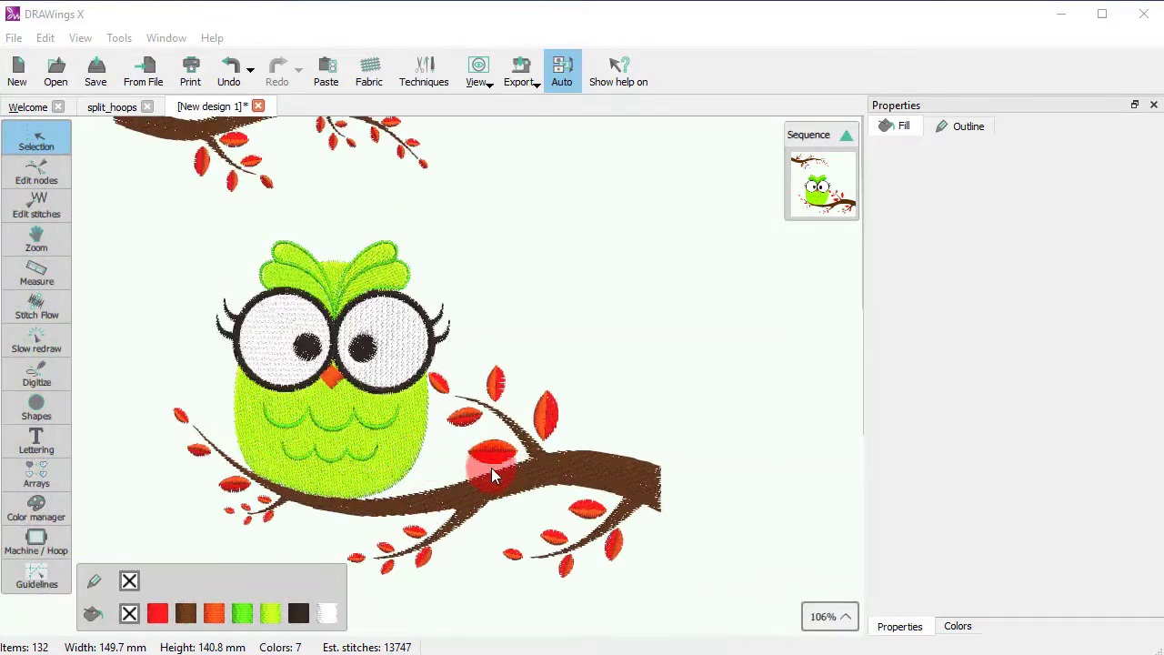
pyautogui.scroll(-1, 448, 461)
pyautogui.scroll(1, 449, 461)
# - Scroll the canvas horizontally both ways to inspect the hoop area on either side of the owl
pyautogui.press('alt')
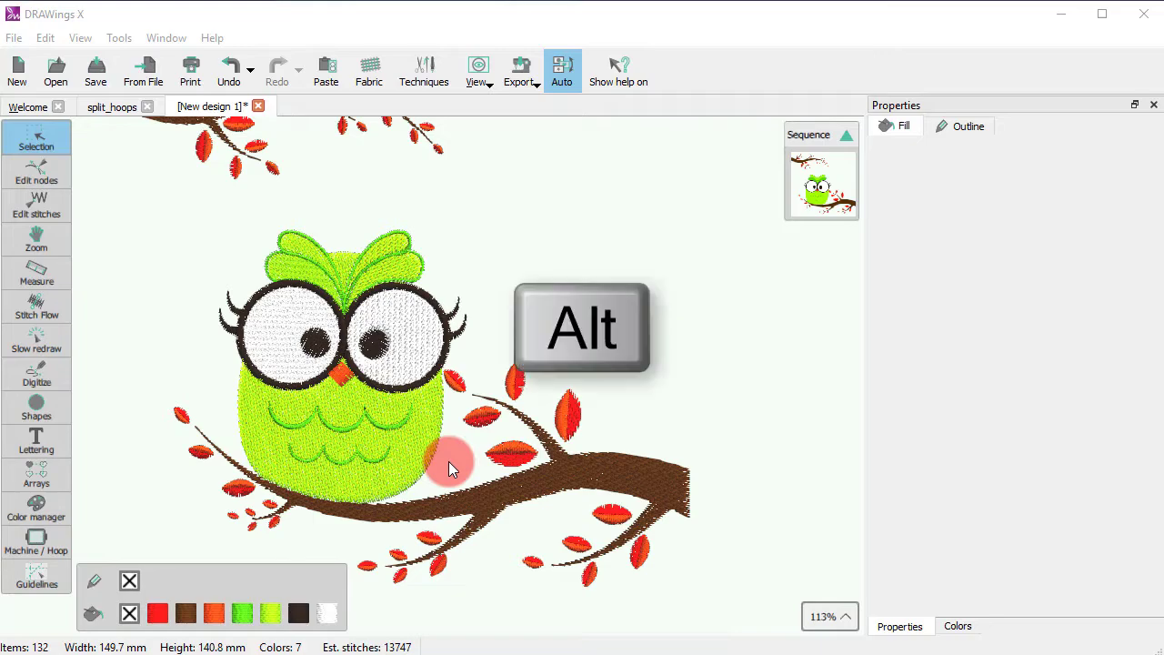
pyautogui.hscroll(4, 448, 461)
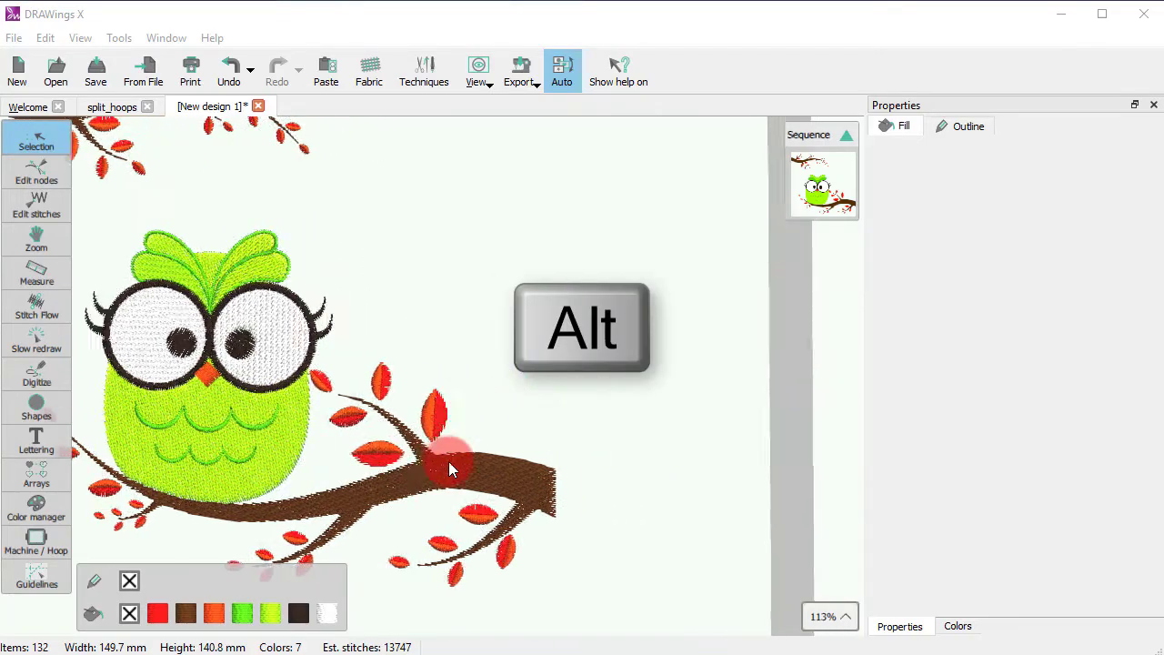
pyautogui.hscroll(-3, 449, 461)
pyautogui.hscroll(-6, 428, 462)
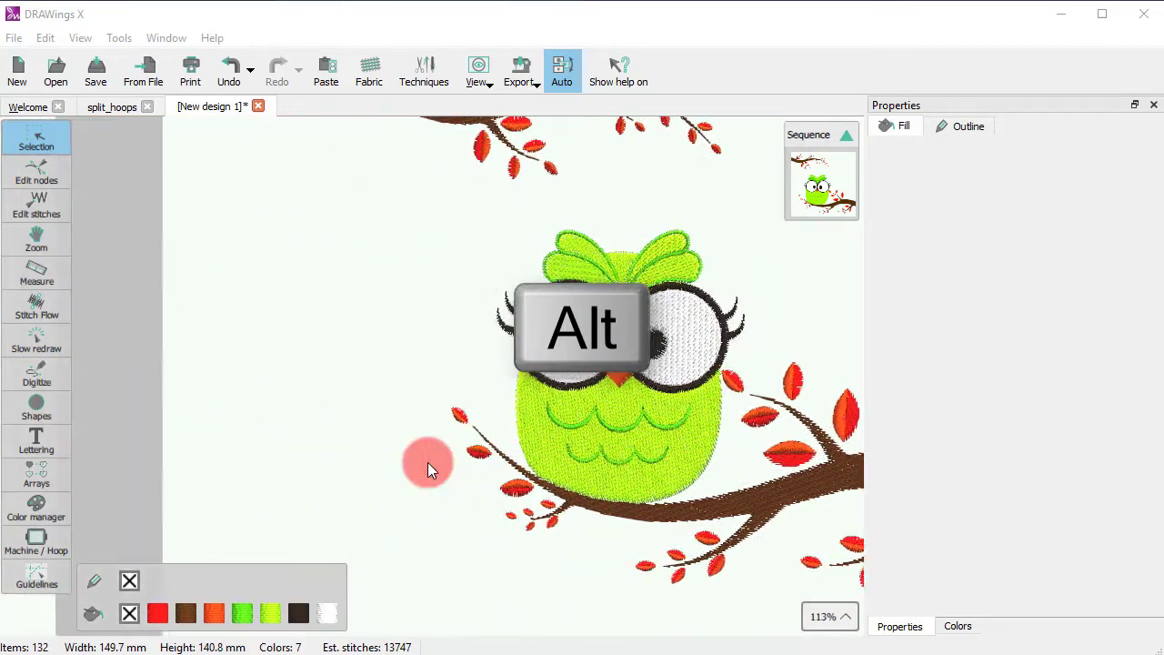
pyautogui.hscroll(2, 428, 462)
pyautogui.hscroll(4, 427, 462)
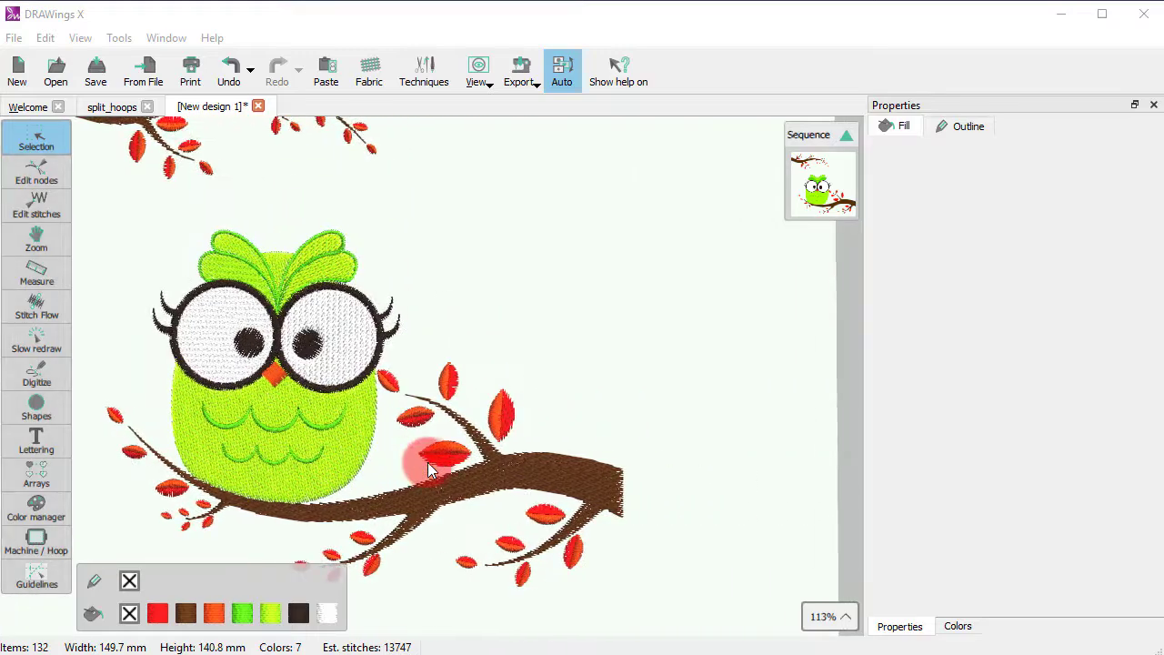
pyautogui.hscroll(-5, 427, 462)
pyautogui.hscroll(6, 428, 462)
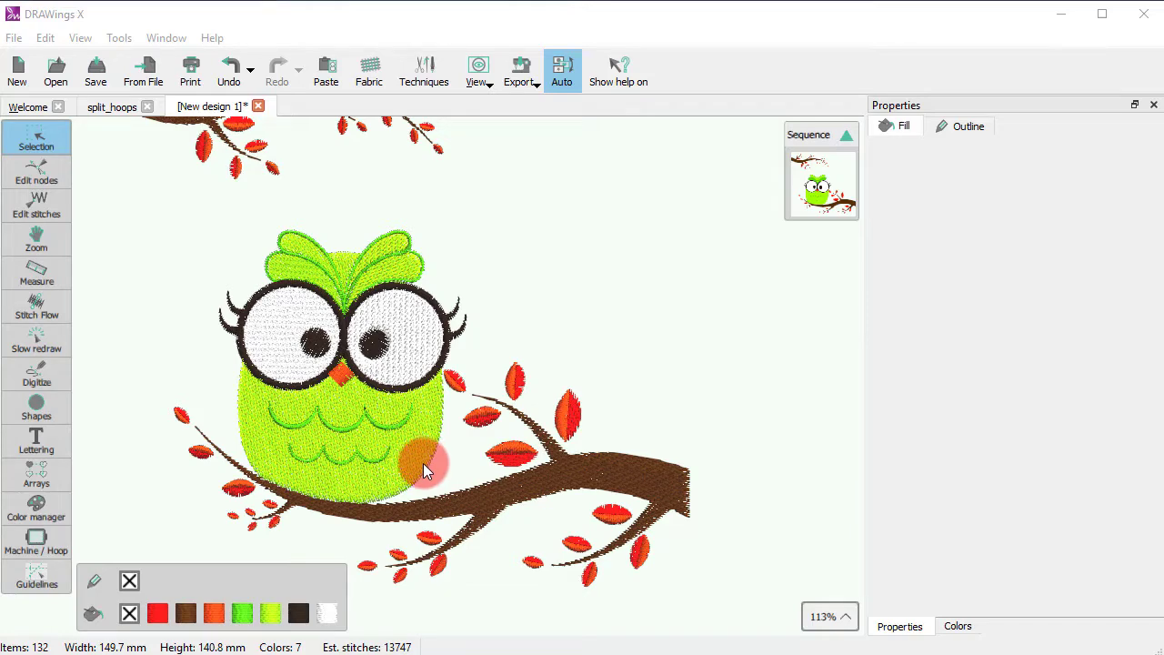
# - Zoom out and in until the owl and both branches can be viewed together
pyautogui.scroll(-4, 423, 463)
pyautogui.scroll(4, 468, 299)
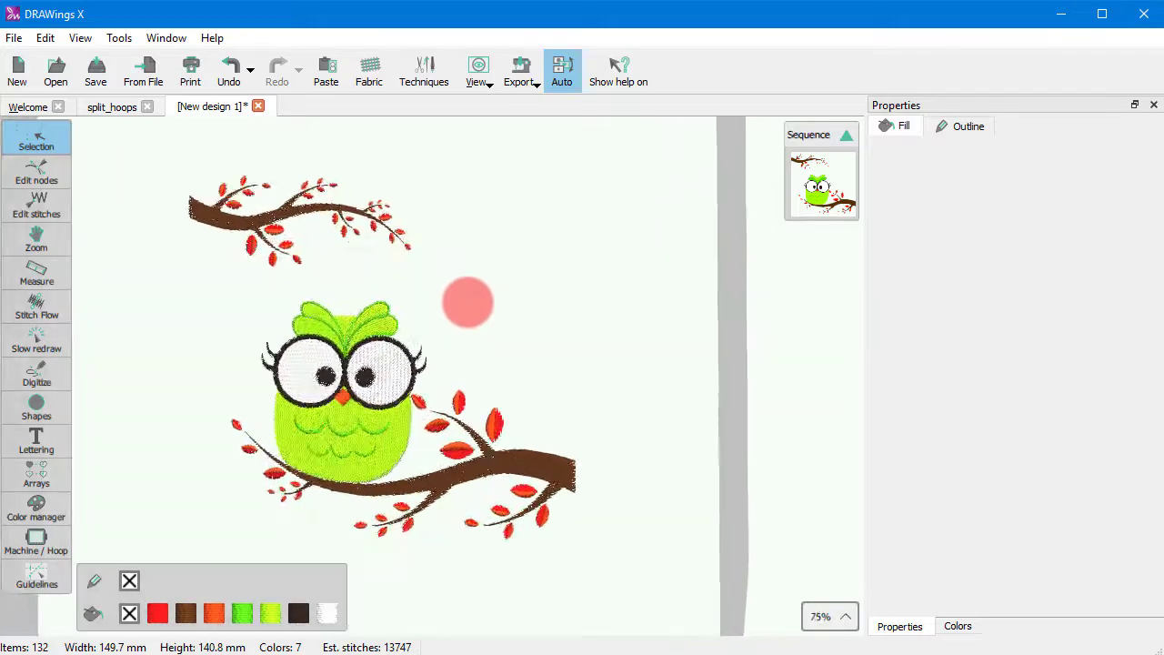
pyautogui.scroll(-4, 497, 259)
pyautogui.scroll(2, 382, 263)
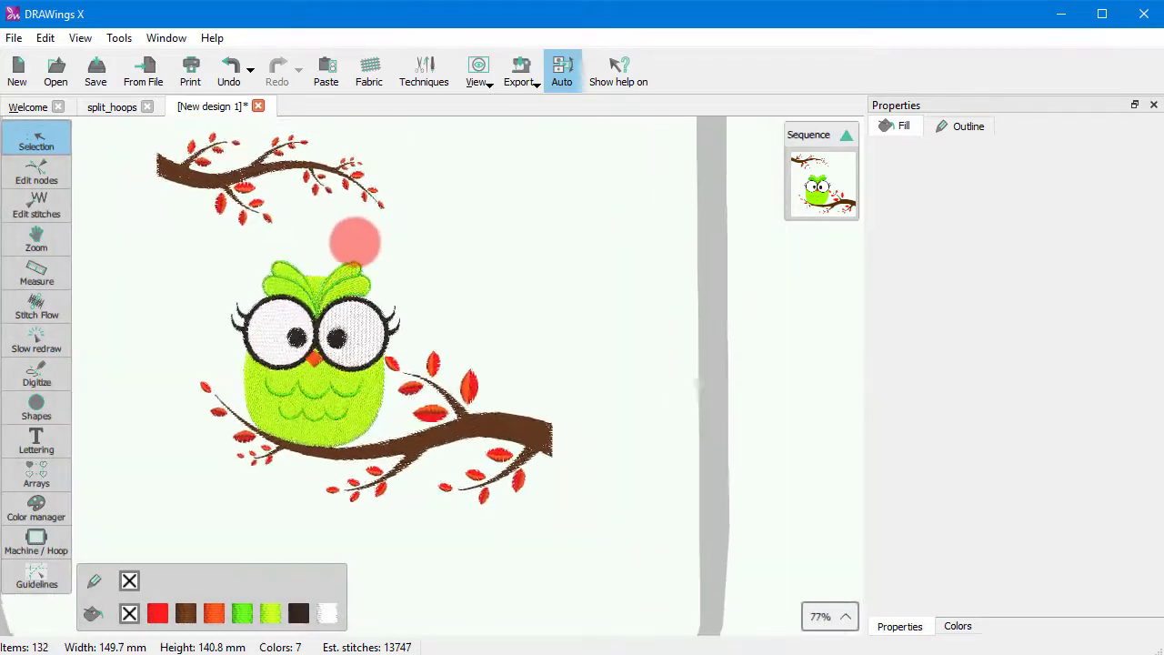
pyautogui.scroll(3, 358, 404)
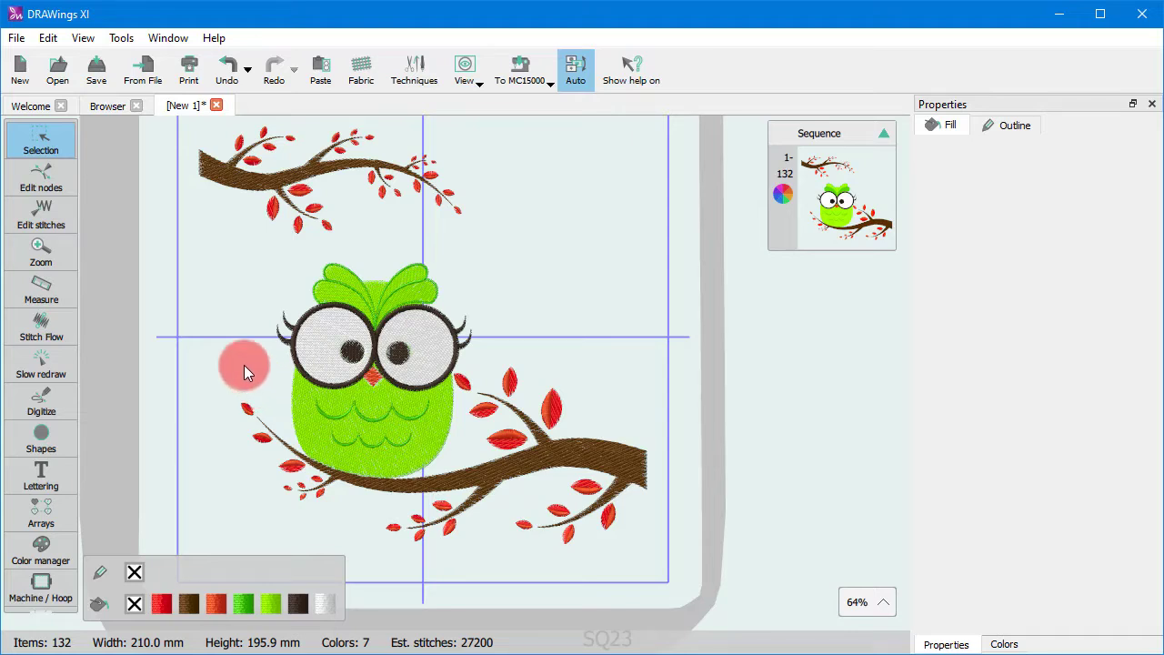
# - Magnify the owl's head with a Zoom In frame, and enlarge it further with a second frame around the eyes and crest
pyautogui.moveTo(47, 262)
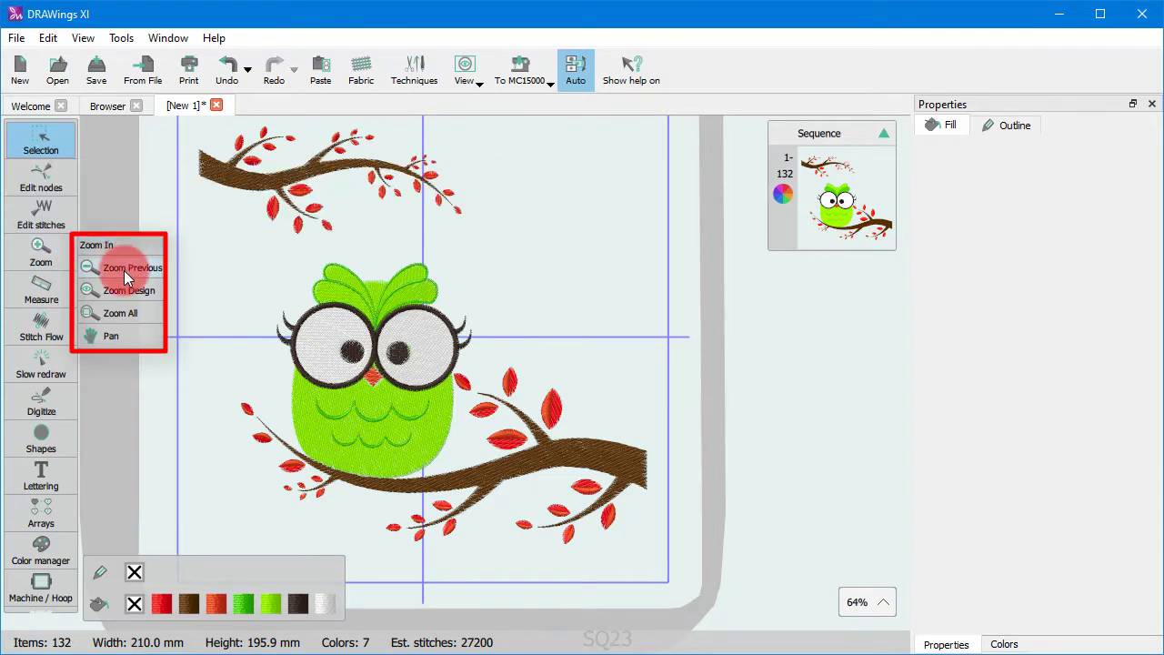
pyautogui.click(124, 336)
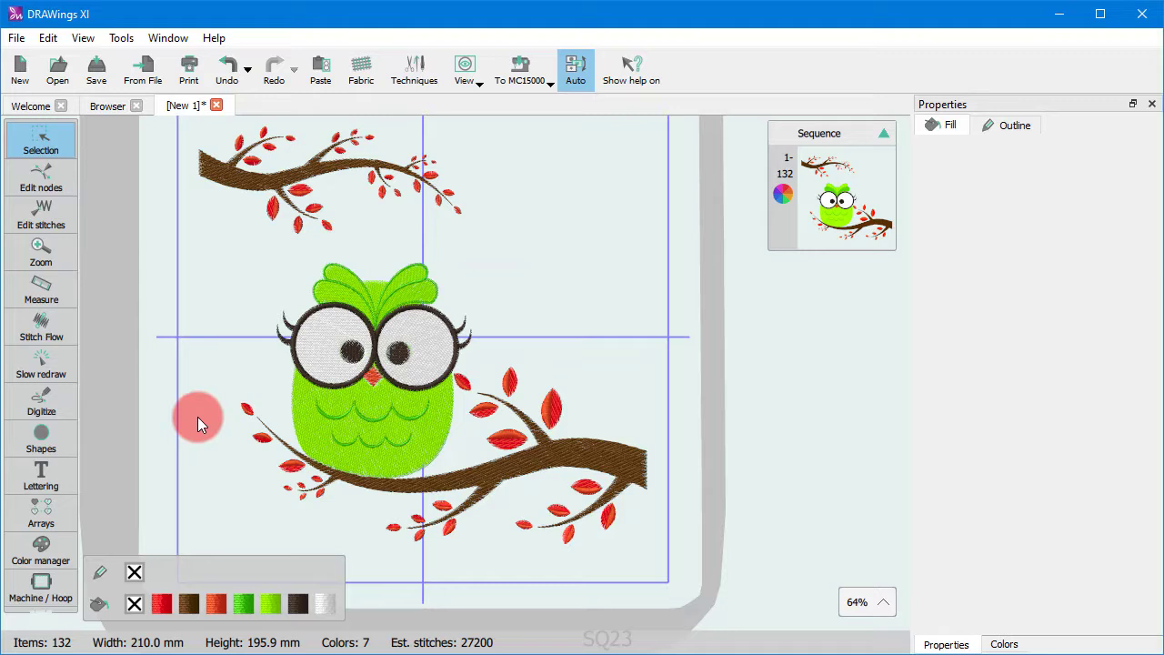
pyautogui.click(38, 248)
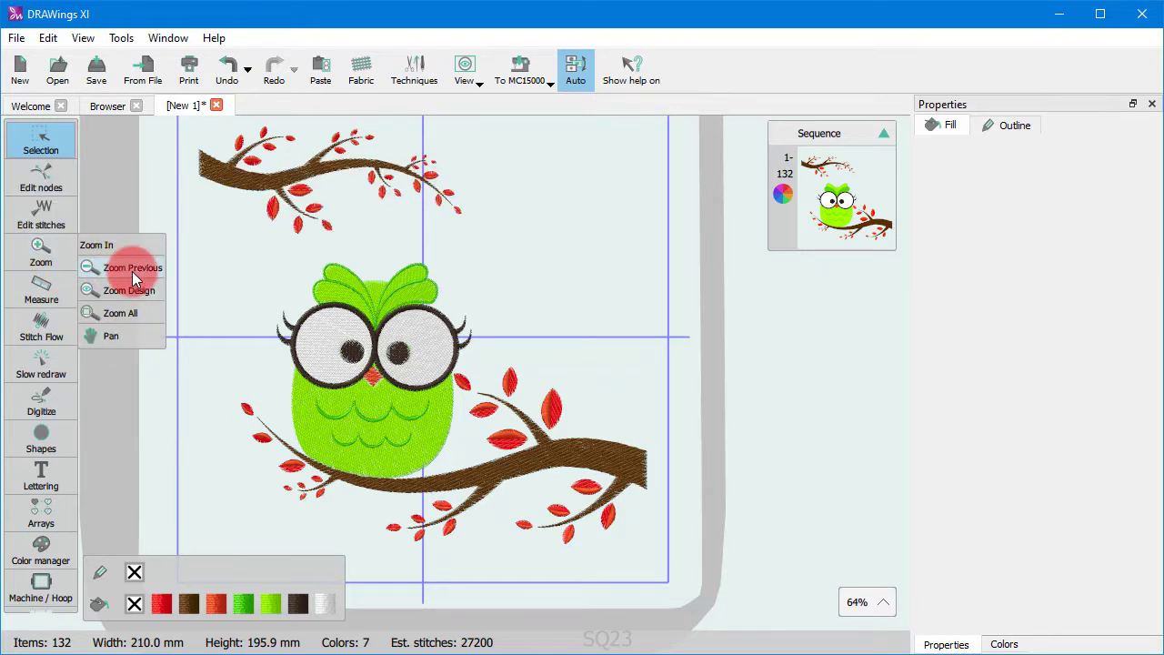
pyautogui.click(128, 247)
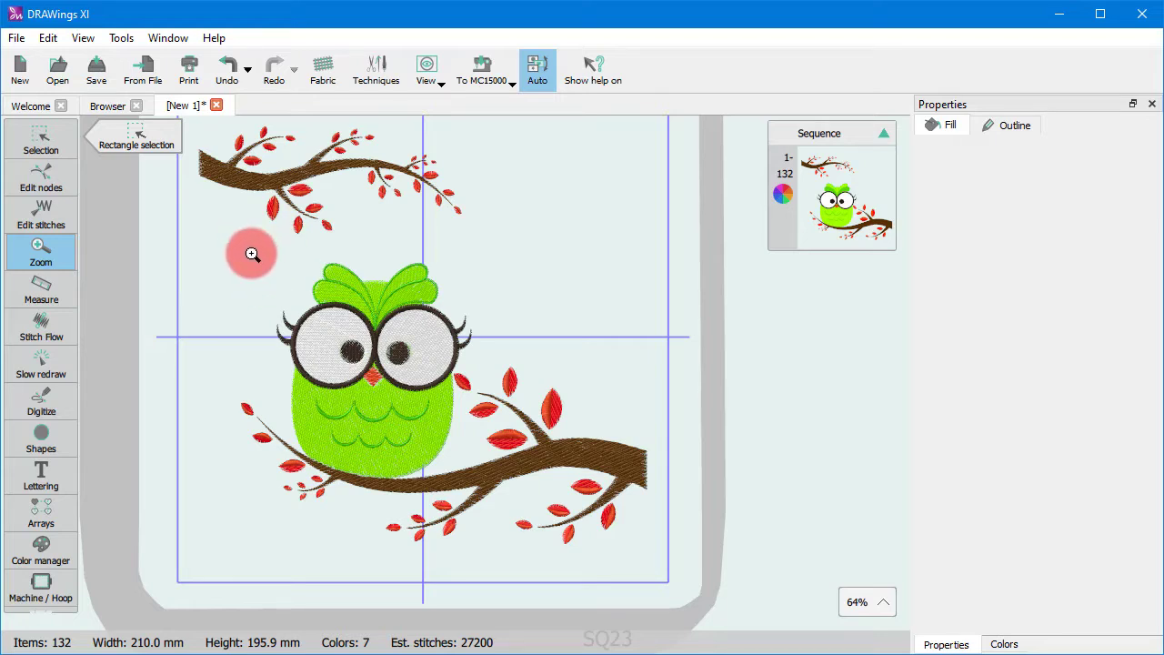
pyautogui.moveTo(248, 242); pyautogui.dragTo(493, 419)
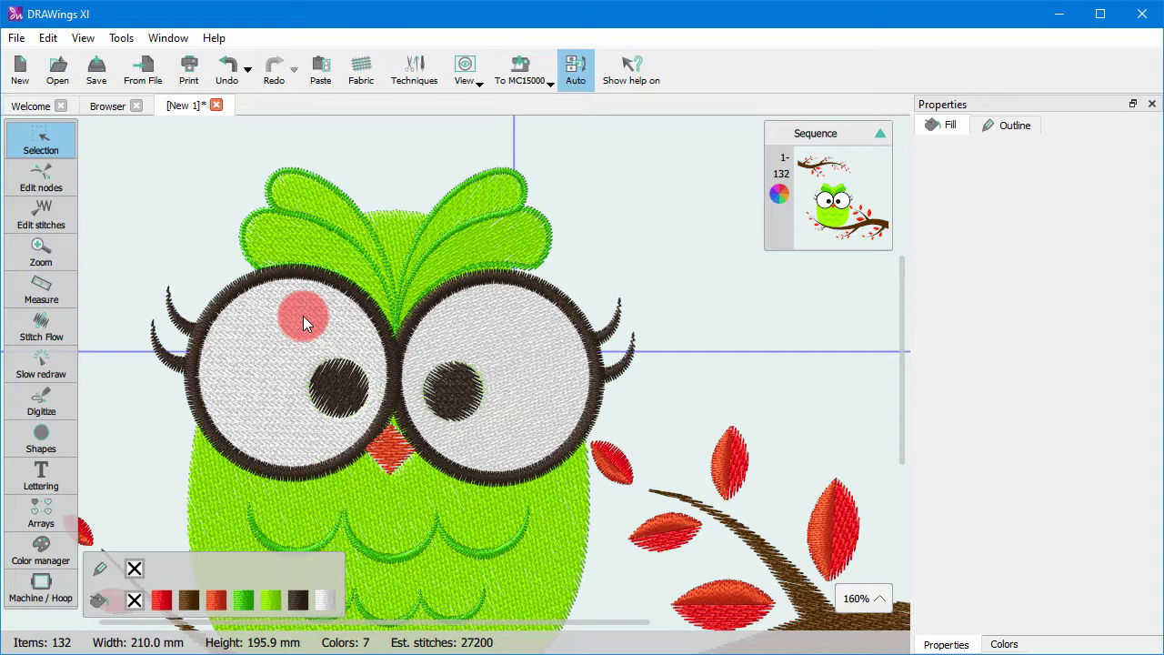
pyautogui.press('z')
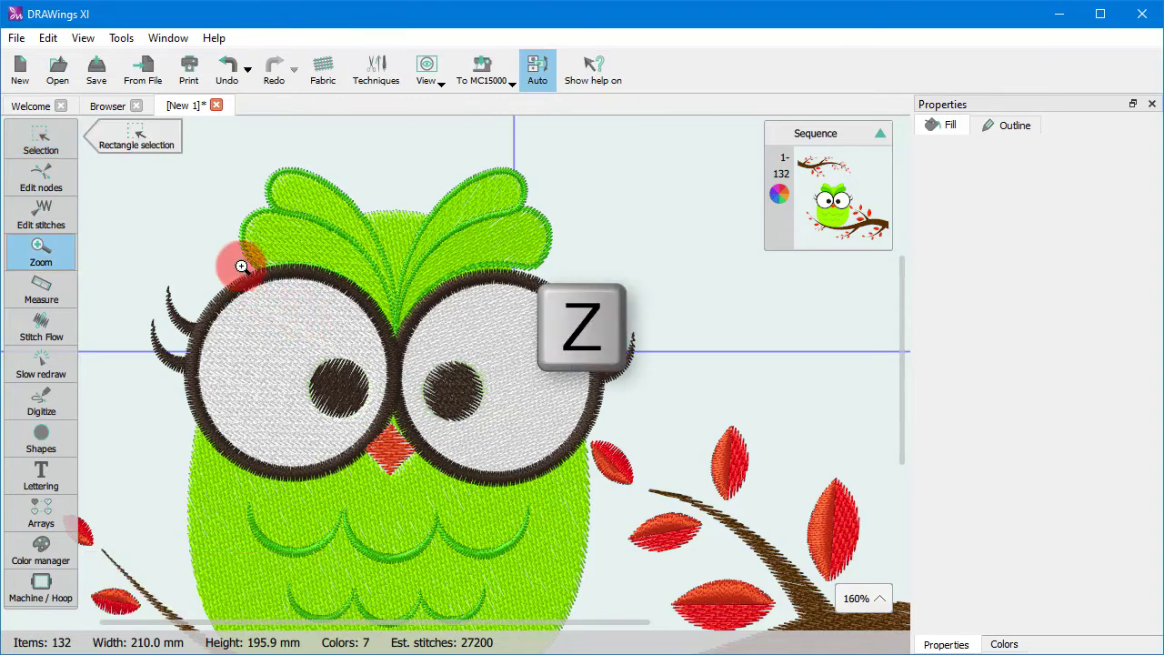
pyautogui.moveTo(229, 155); pyautogui.dragTo(576, 490)
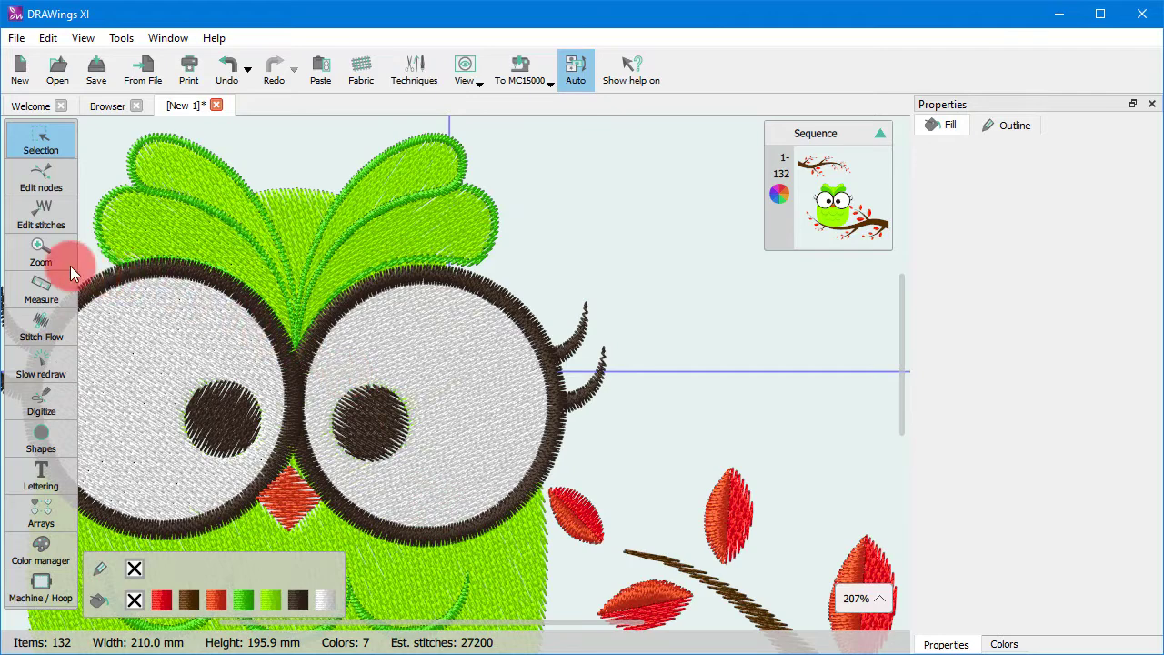
# - Return to the preceding magnification of the owl's head with Zoom Previous
pyautogui.click(40, 251)
pyautogui.click(139, 270)
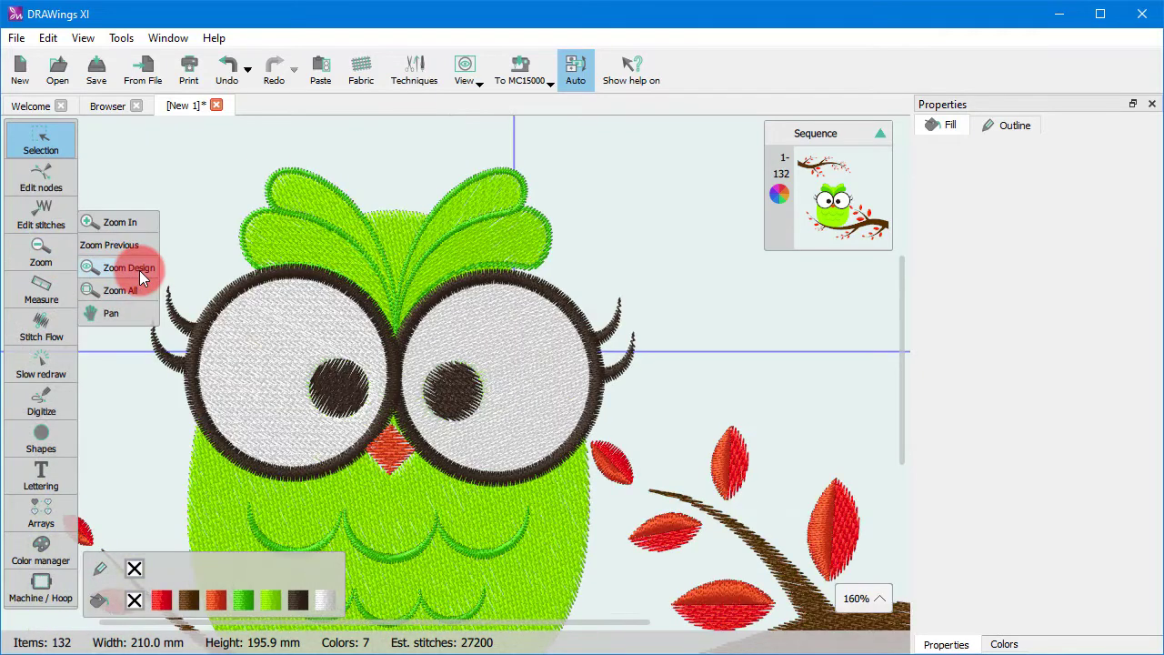
pyautogui.press('F3')
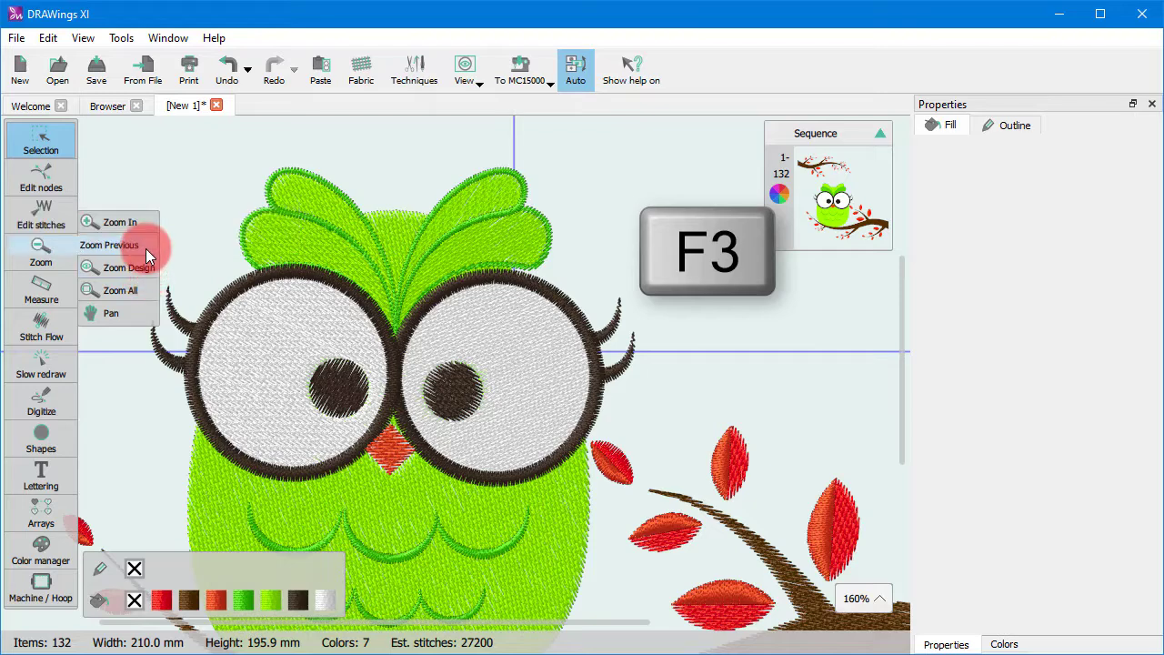
pyautogui.click(145, 247)
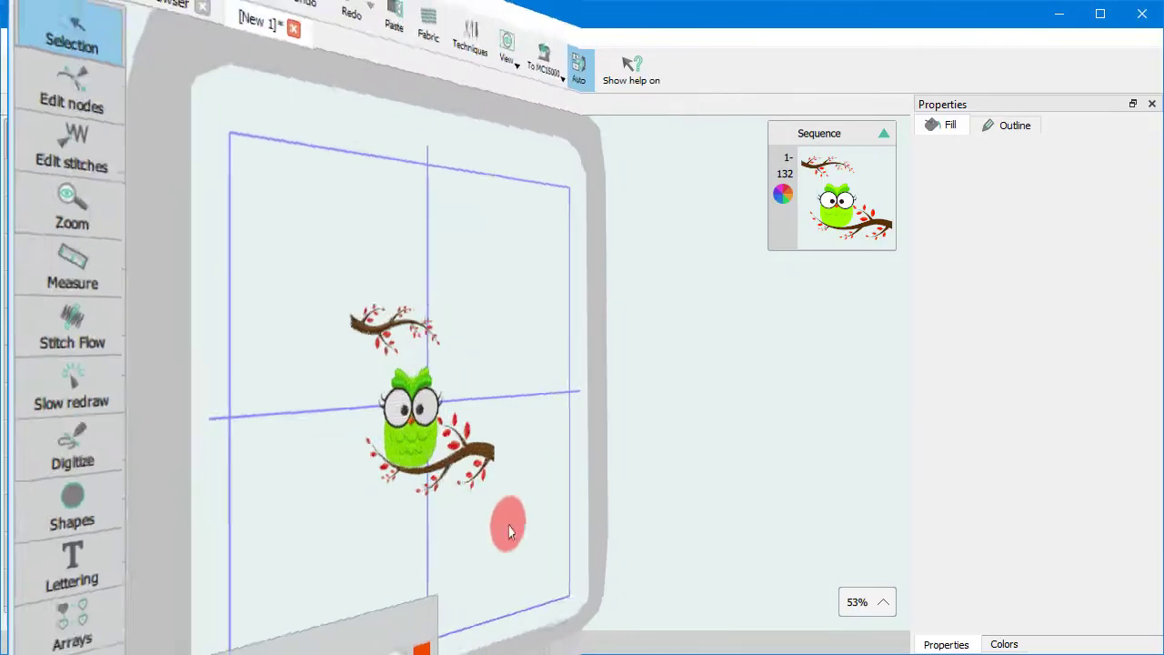
# - Fit the owl design in the work area with Zoom Design, and show the whole hoop with Zoom All
pyautogui.click(53, 255)
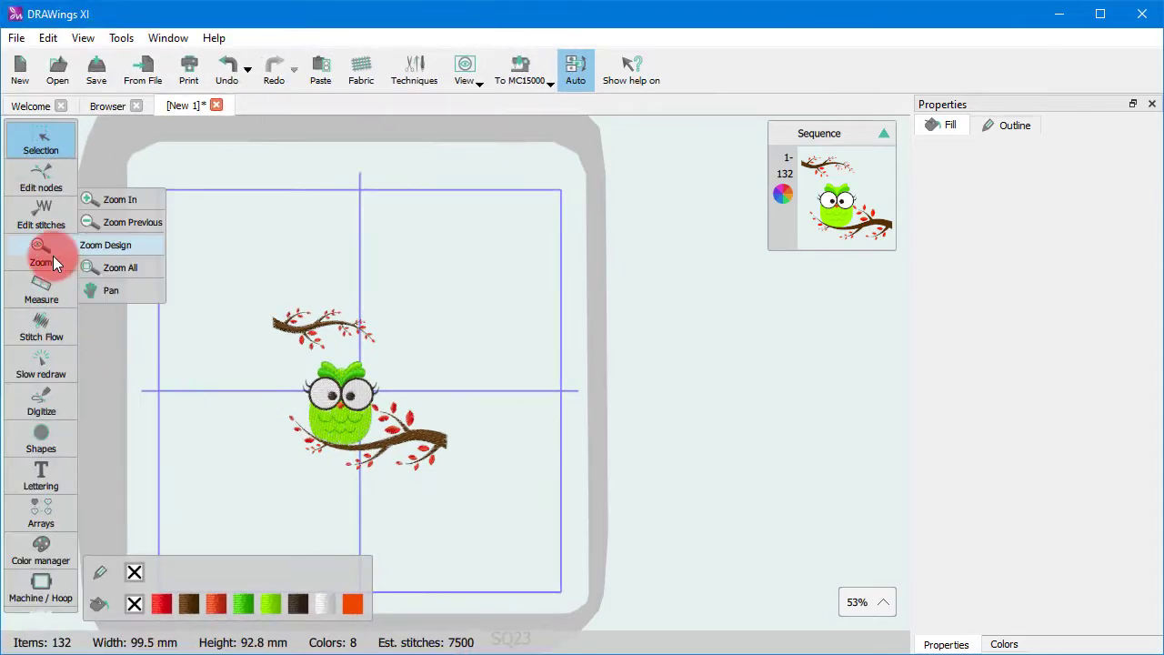
pyautogui.click(125, 251)
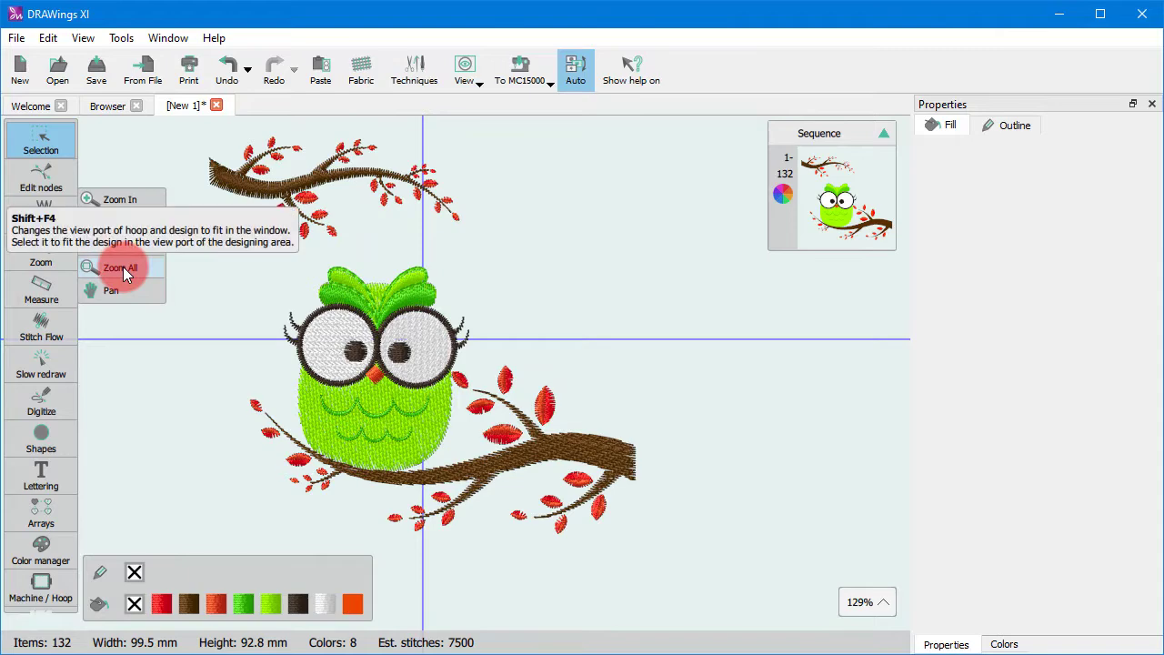
pyautogui.click(124, 272)
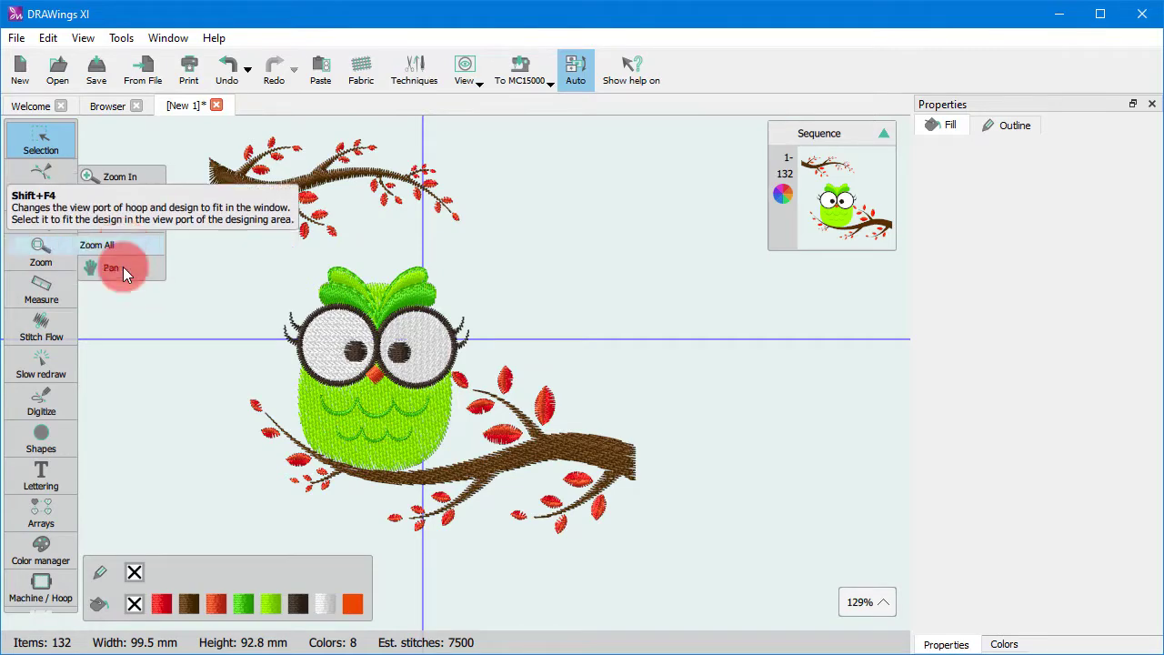
pyautogui.click(206, 489)
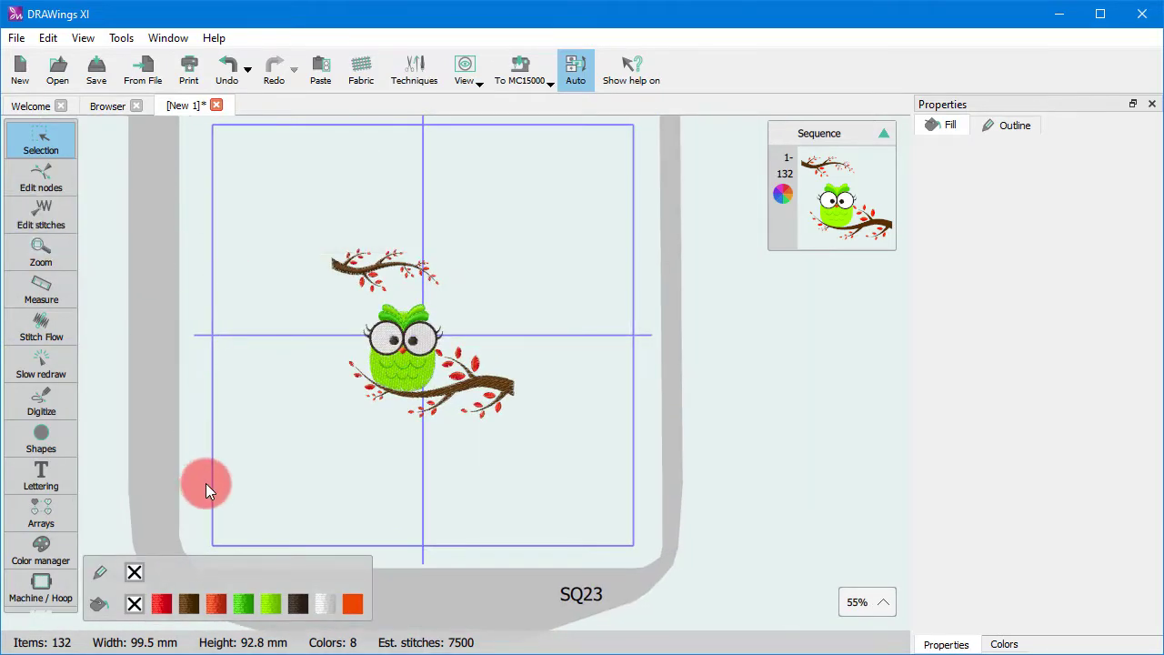
pyautogui.click(68, 256)
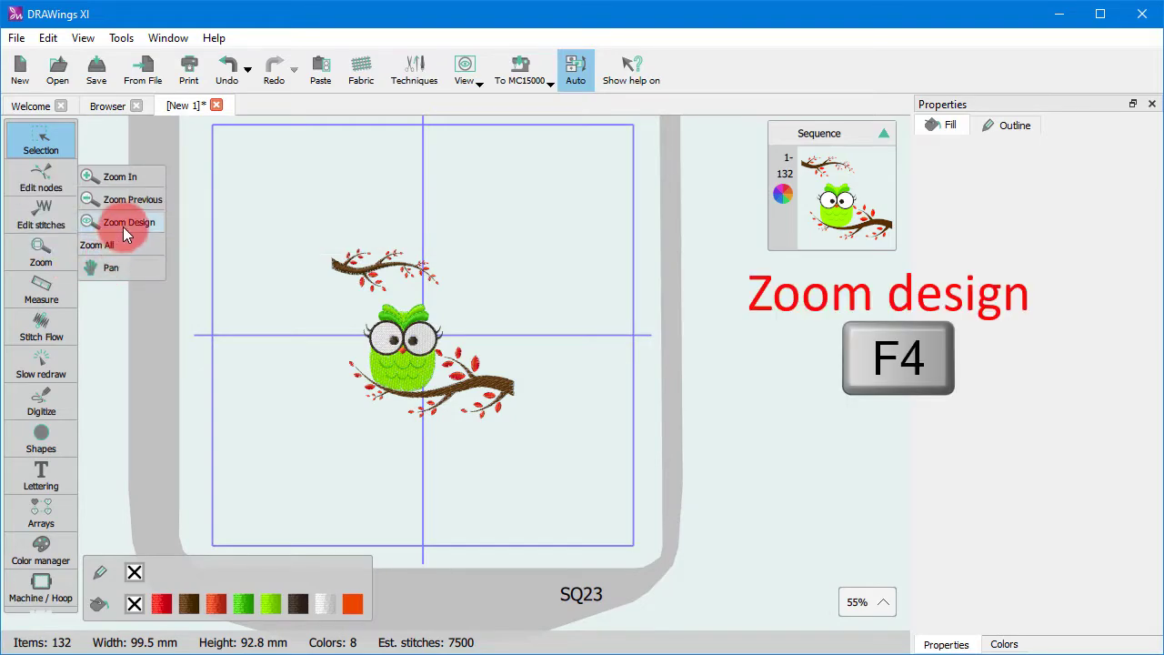
# - Fit the view to the owl design again with Zoom Design, and return to the full hoop with Zoom All
pyautogui.click(125, 227)
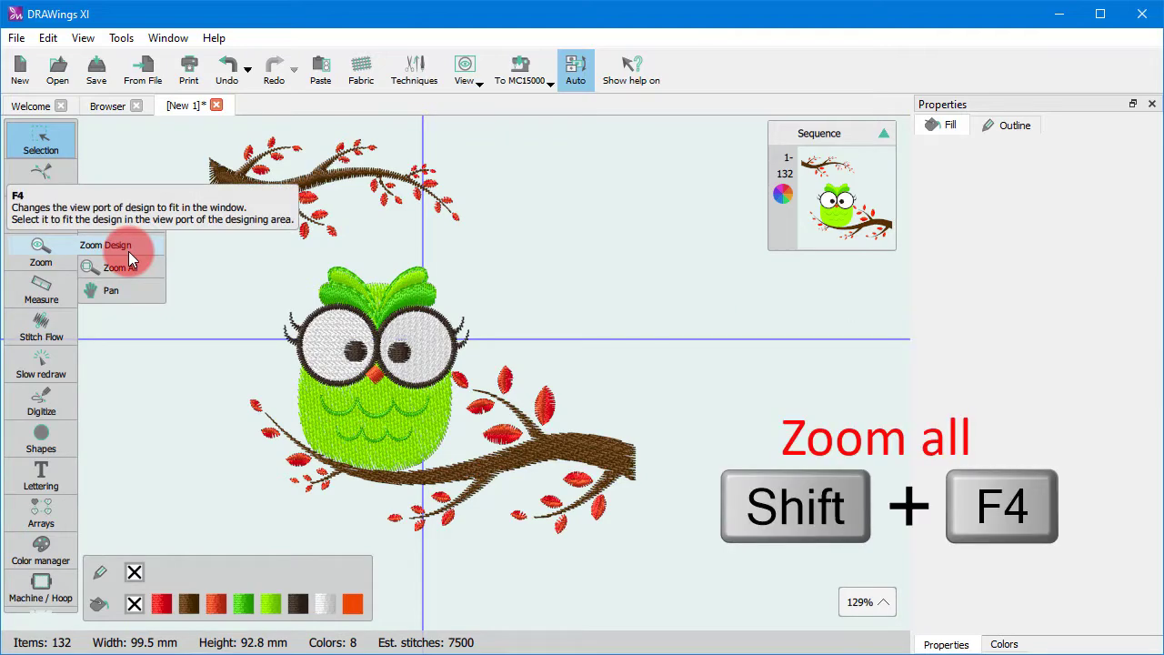
pyautogui.click(131, 268)
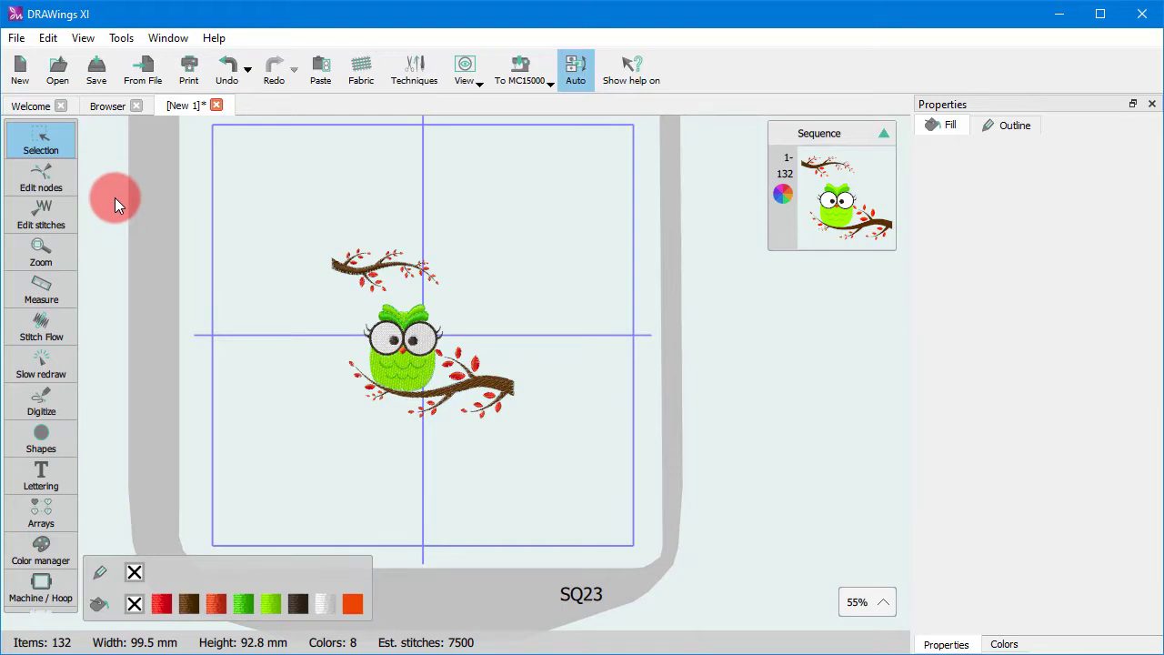
# - Activate the Pan tool, magnify the owl, and move the view across its body and lower branch while adjusting the magnification
pyautogui.click(48, 247)
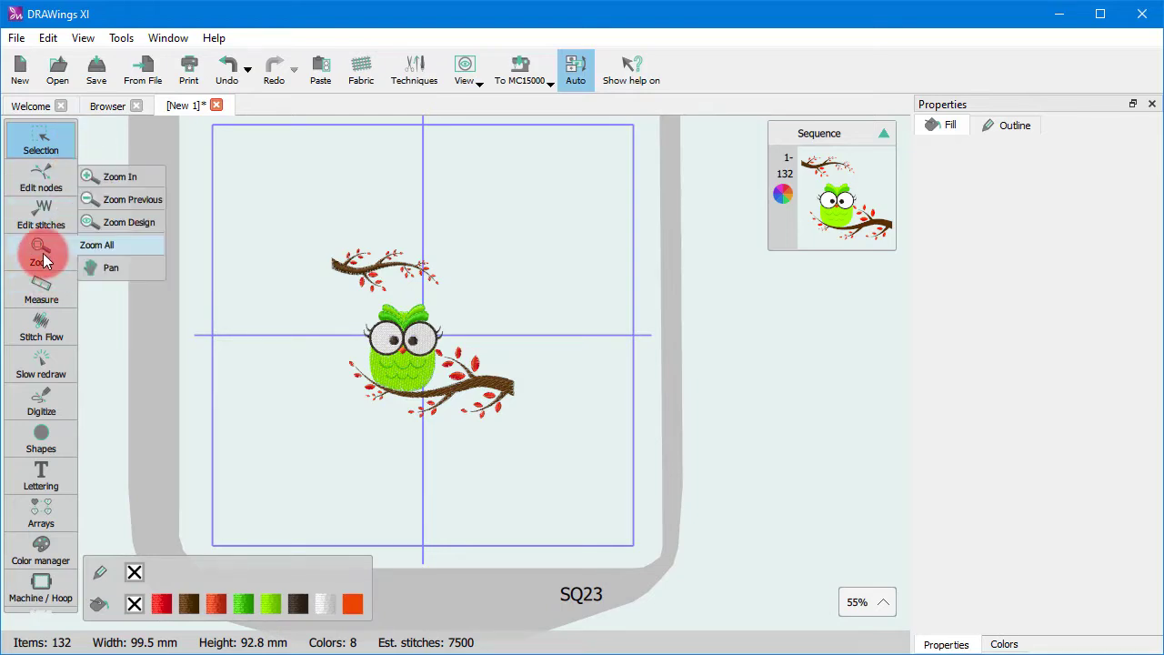
pyautogui.click(101, 267)
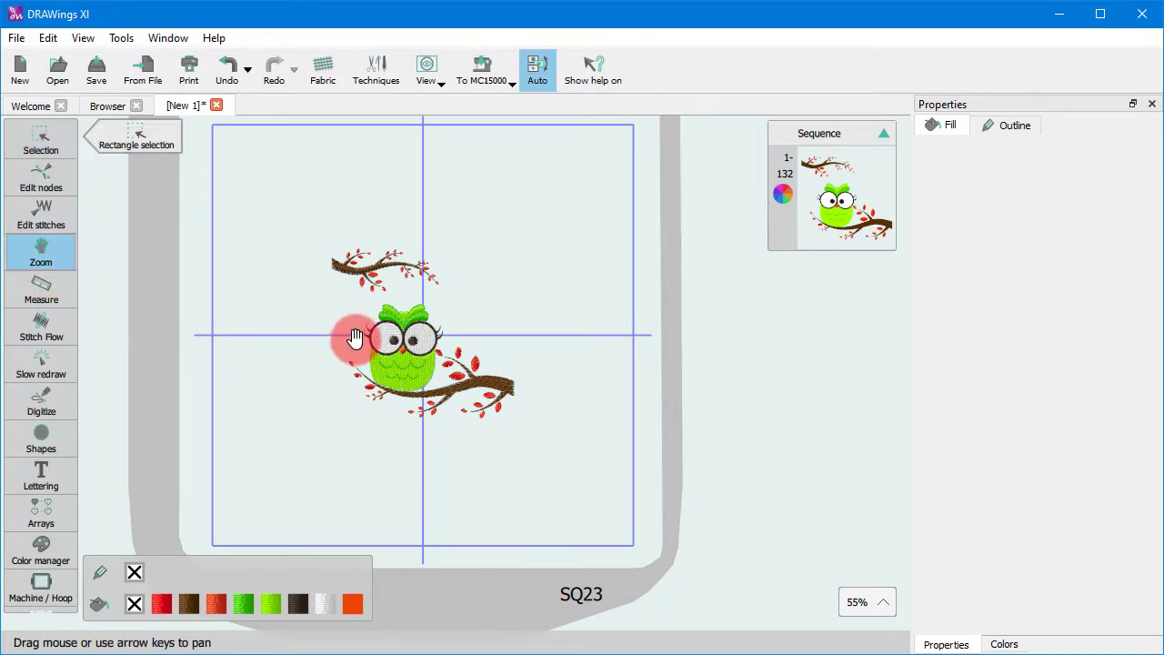
pyautogui.scroll(6, 354, 338)
pyautogui.moveTo(636, 363); pyautogui.dragTo(459, 467)
pyautogui.scroll(-1, 670, 352)
pyautogui.scroll(-1, 463, 416)
pyautogui.scroll(1, 343, 273)
pyautogui.scroll(-1, 342, 273)
pyautogui.scroll(1, 390, 333)
pyautogui.scroll(-1, 520, 494)
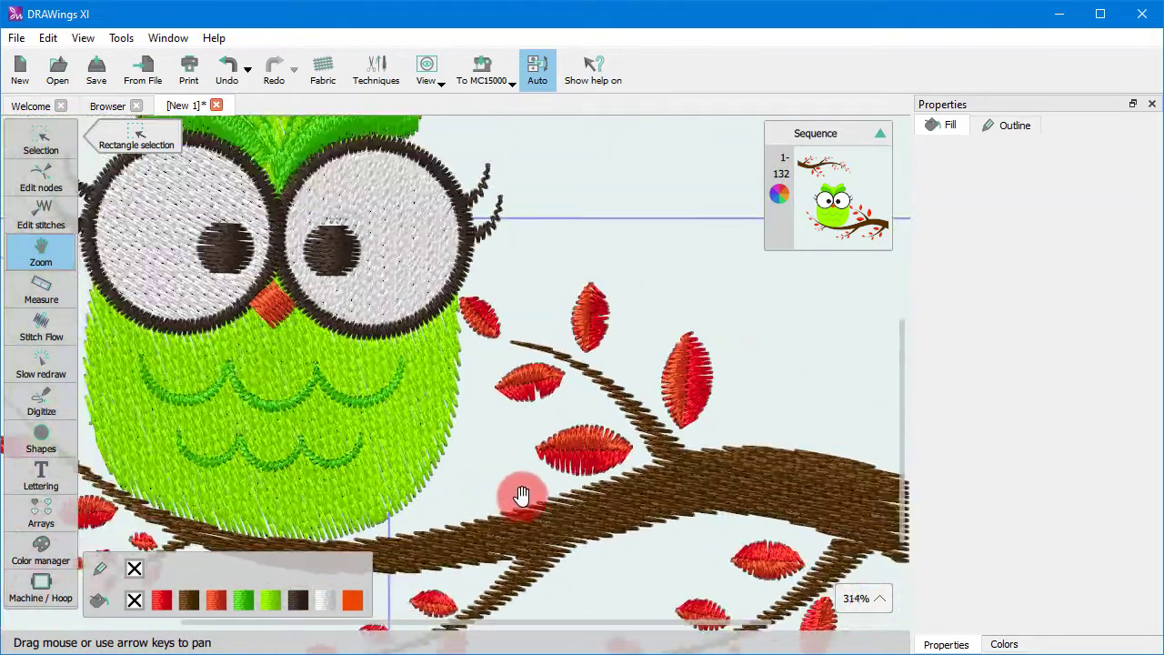
# - Pan the magnified design until the owl and its lower branch fit in the work area, and return to the Selection tool
pyautogui.press('h')
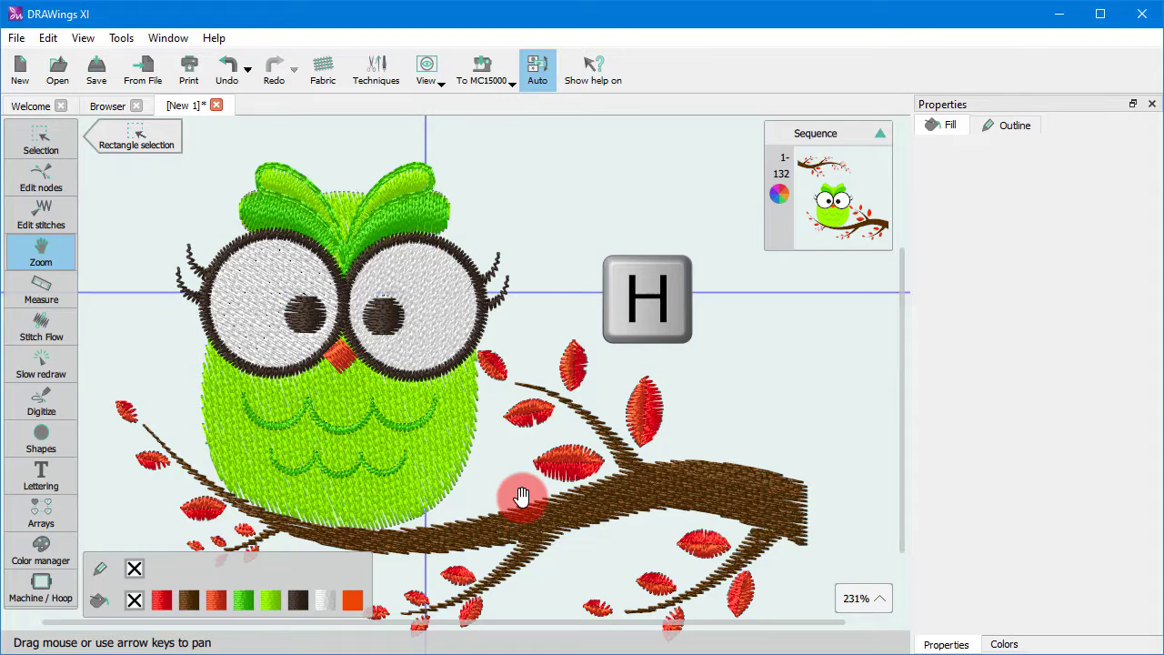
pyautogui.moveTo(521, 496); pyautogui.dragTo(91, 366)
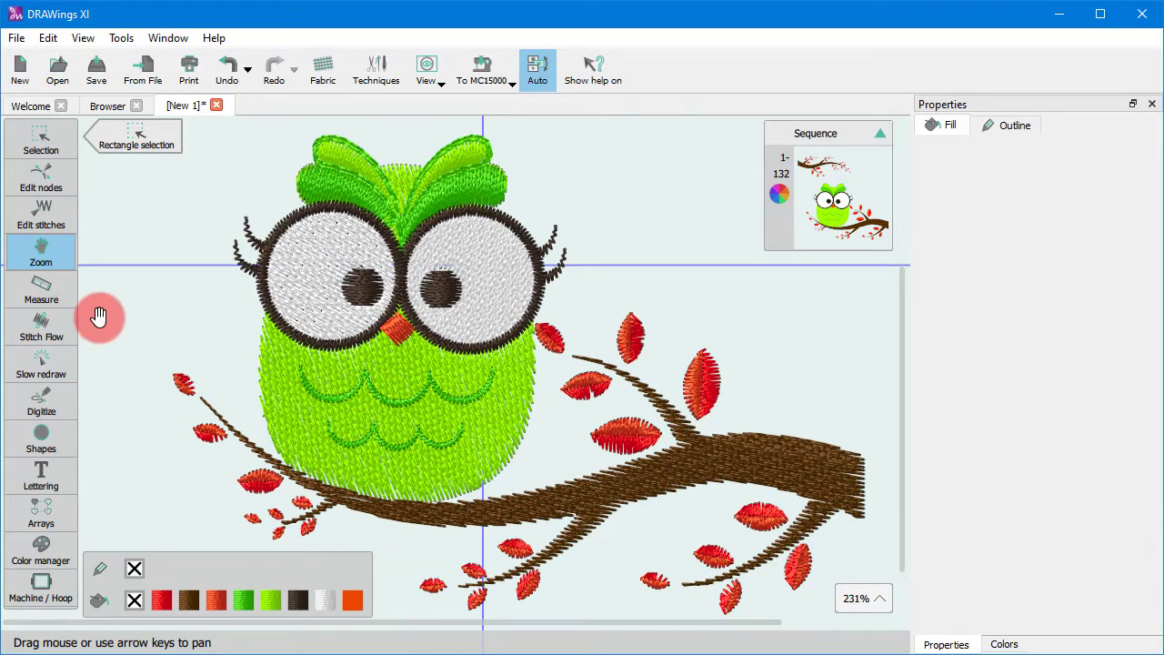
pyautogui.click(55, 141)
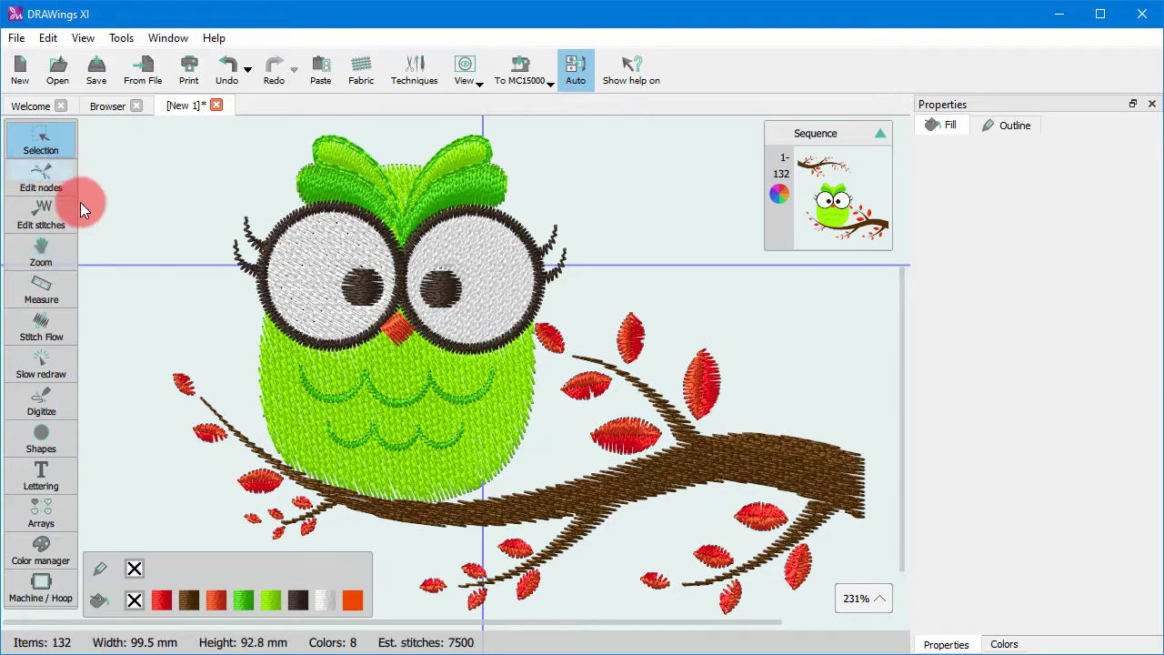
# - Set the zoom level to the 50% preset, and raise it to 100%
pyautogui.click(881, 599)
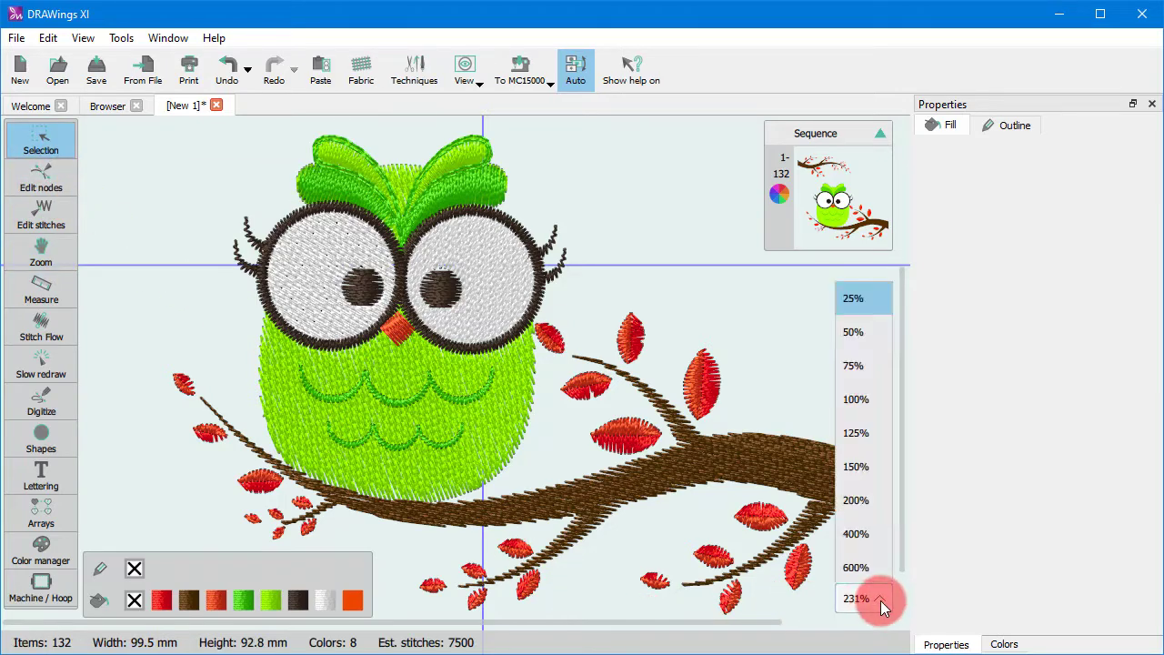
pyautogui.click(880, 599)
pyautogui.click(881, 599)
pyautogui.click(861, 336)
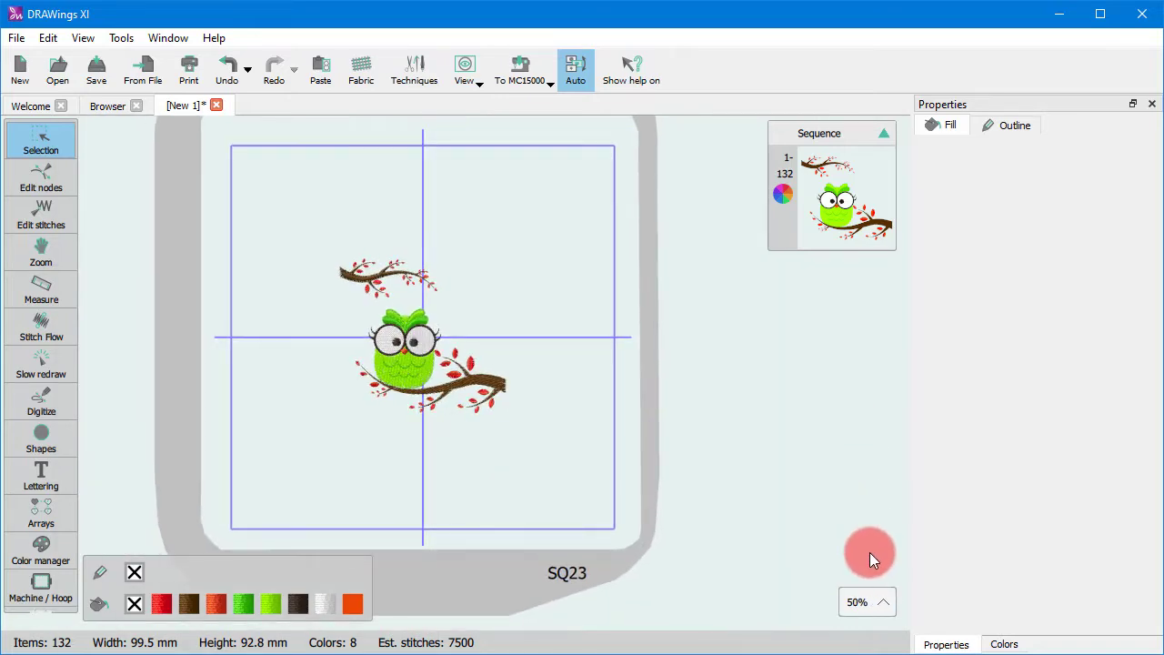
pyautogui.click(872, 603)
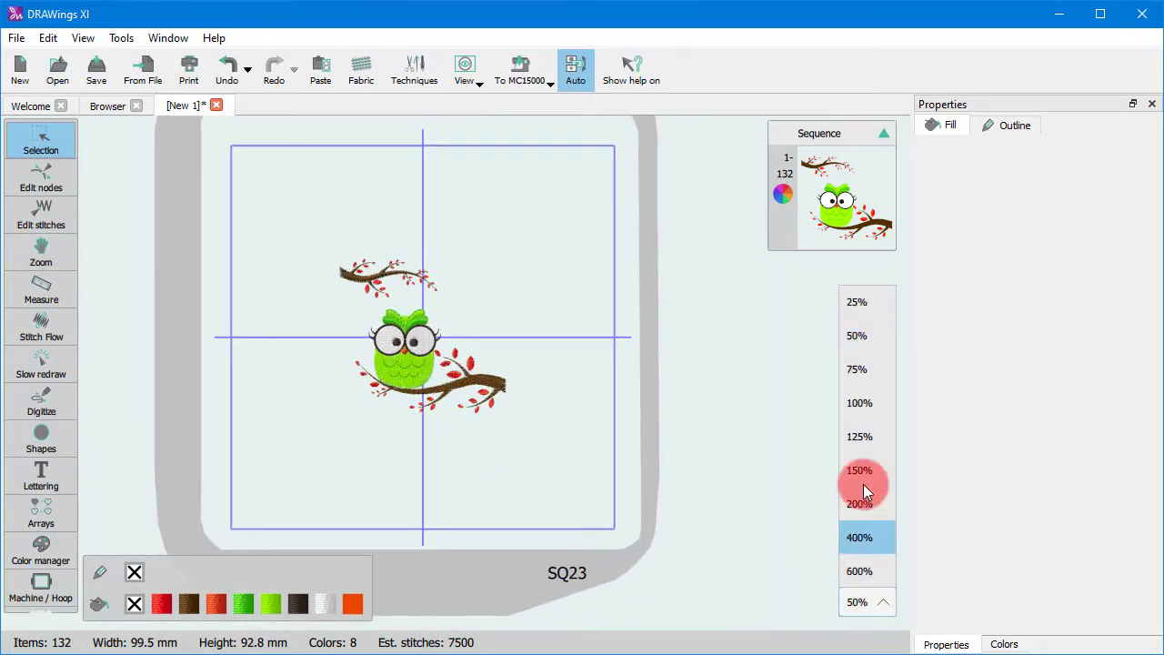
pyautogui.click(857, 402)
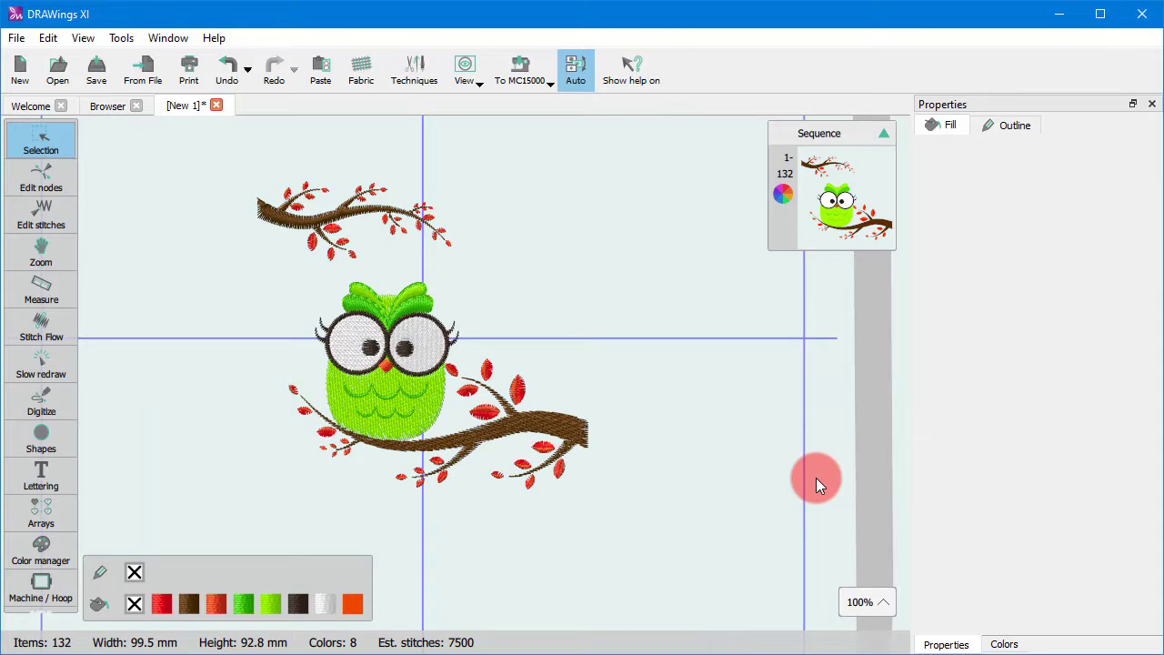
# - Enlarge the design with the 200% zoom preset, and reduce it again to 50%
pyautogui.click(884, 604)
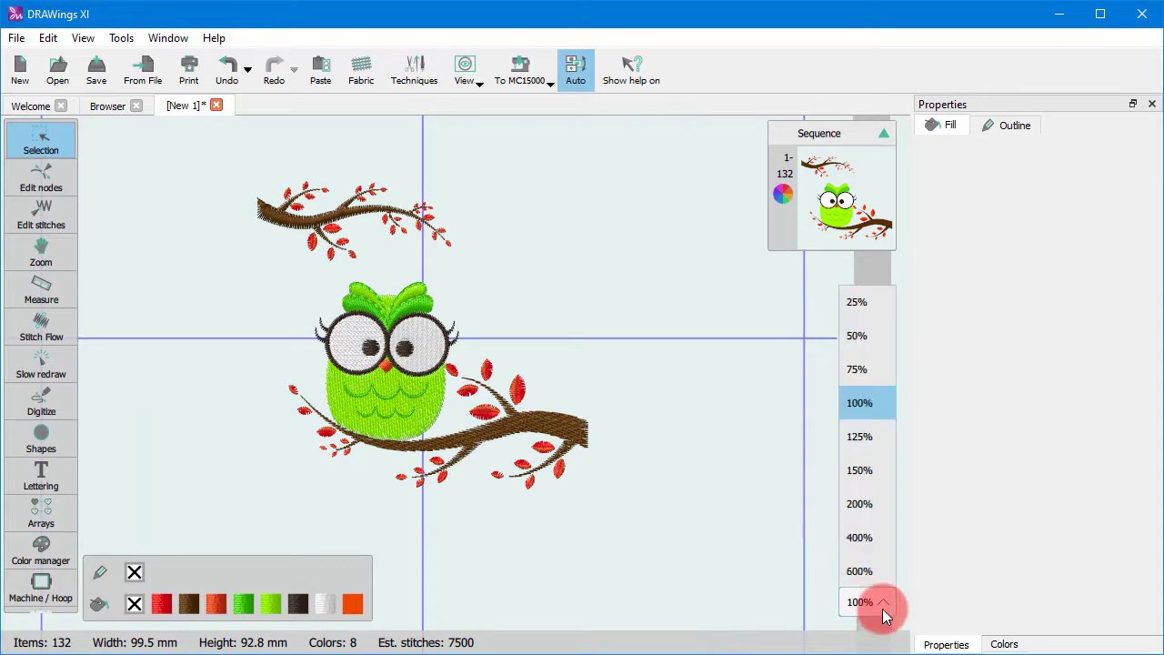
pyautogui.click(871, 503)
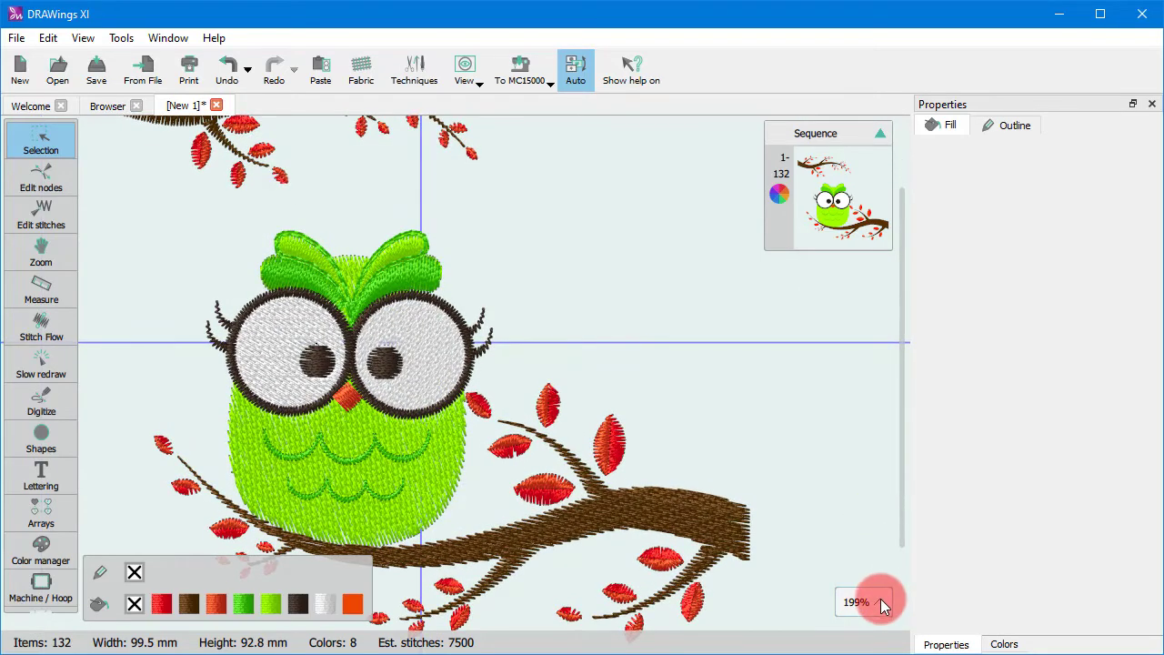
pyautogui.click(883, 605)
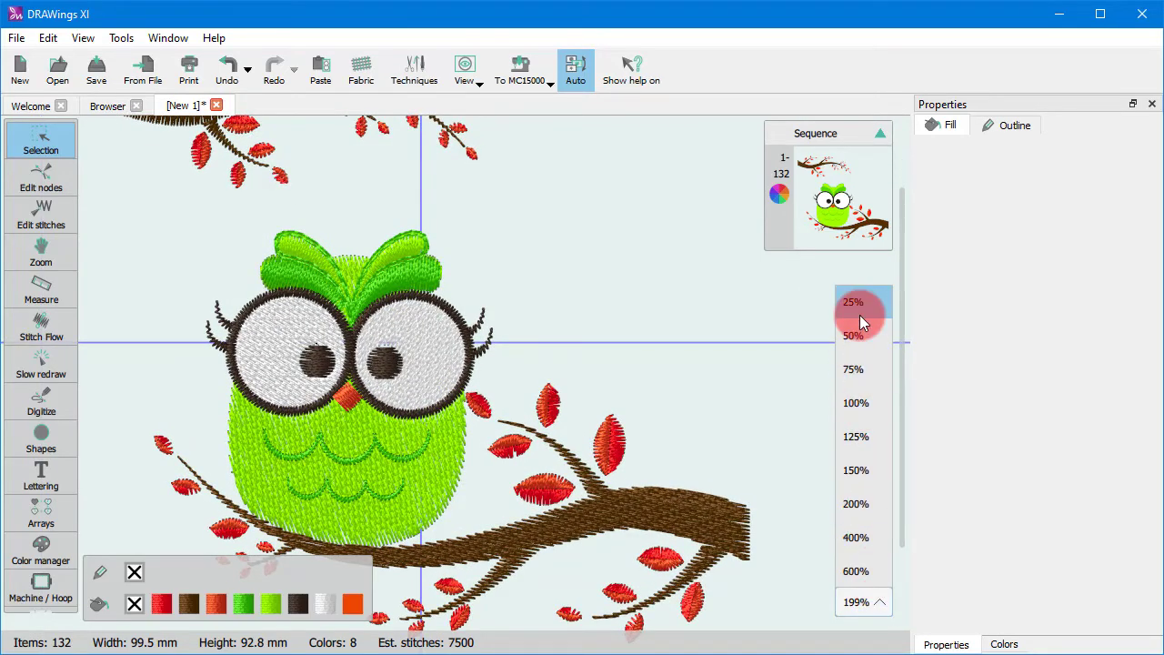
pyautogui.click(857, 335)
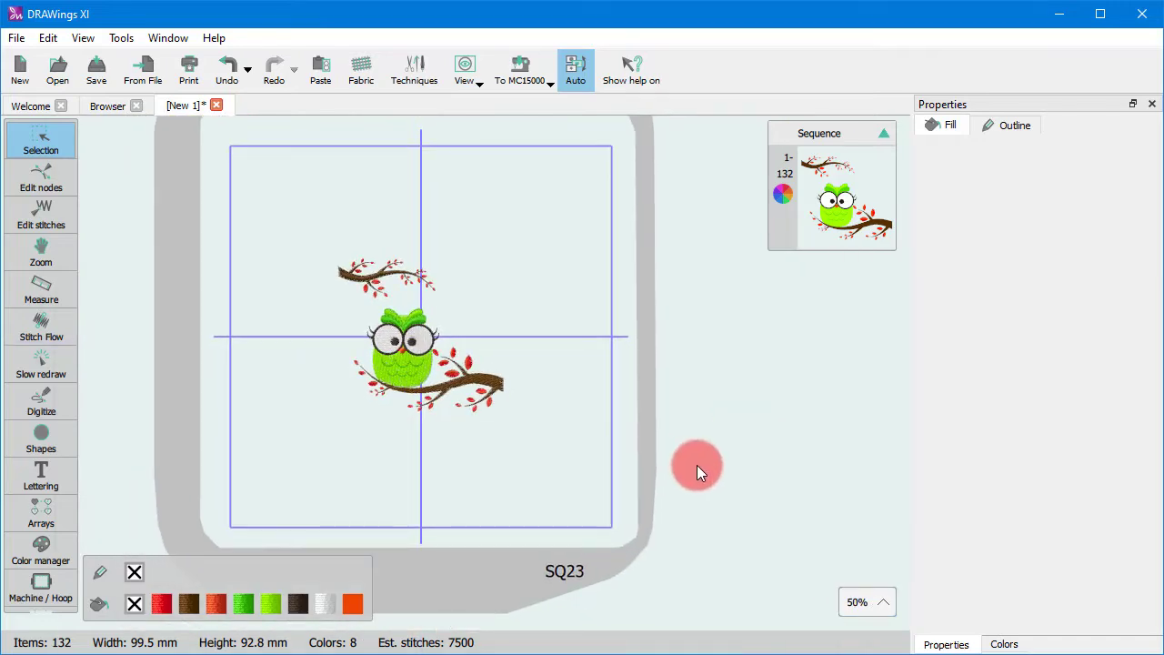